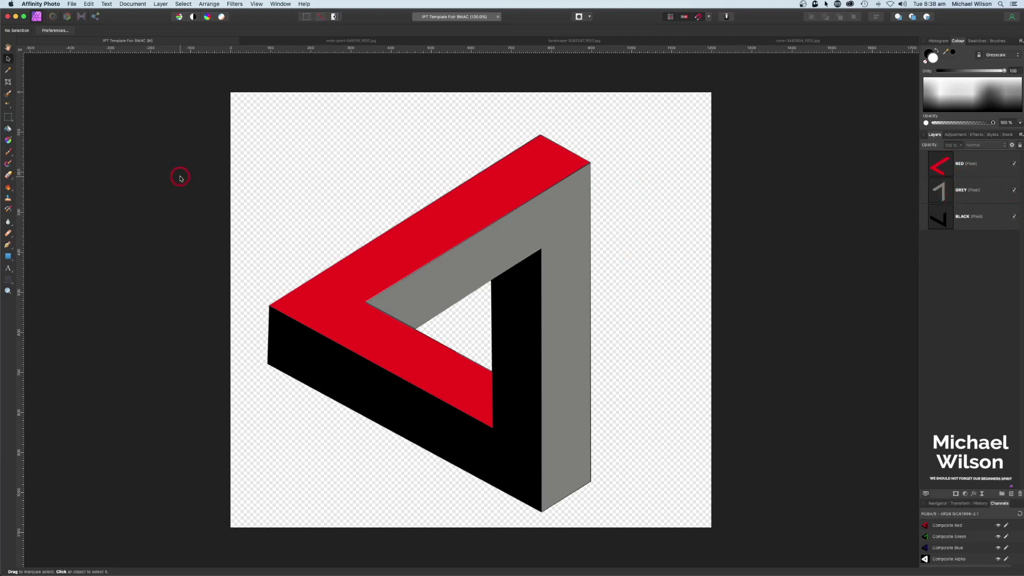
Step: Copy the rocky coastline photo and paste it as a new layer in the IPT template document
{"action": "left_click", "coordinate": [414, 42]}
{"action": "key", "text": "h"}
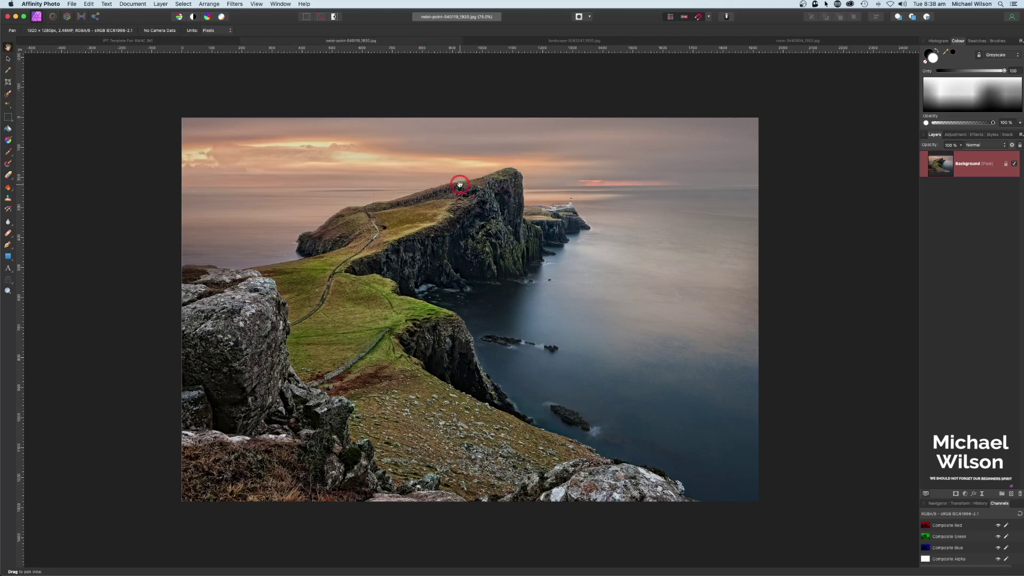
{"action": "key", "text": "super+c"}
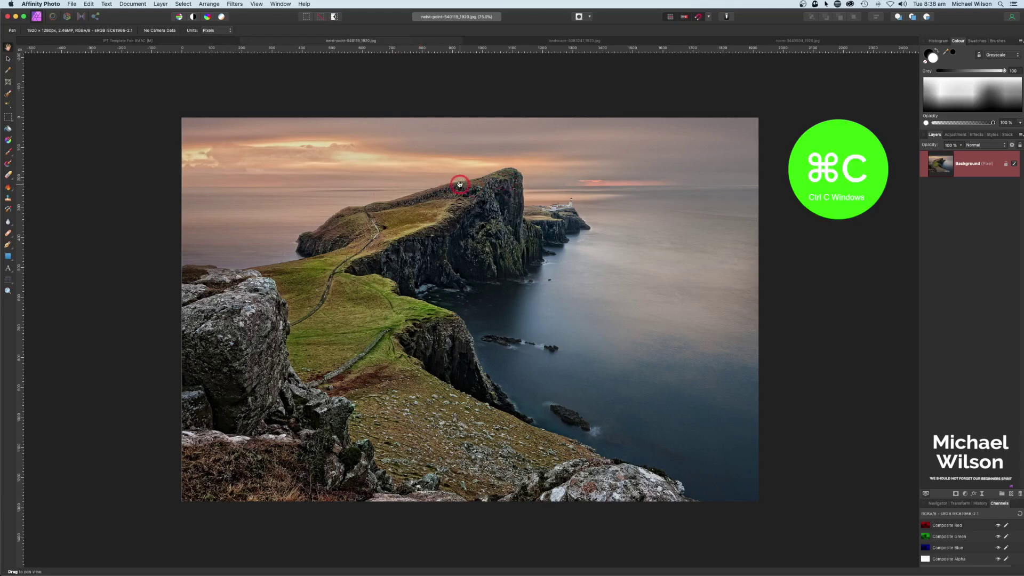
{"action": "left_click", "coordinate": [185, 42]}
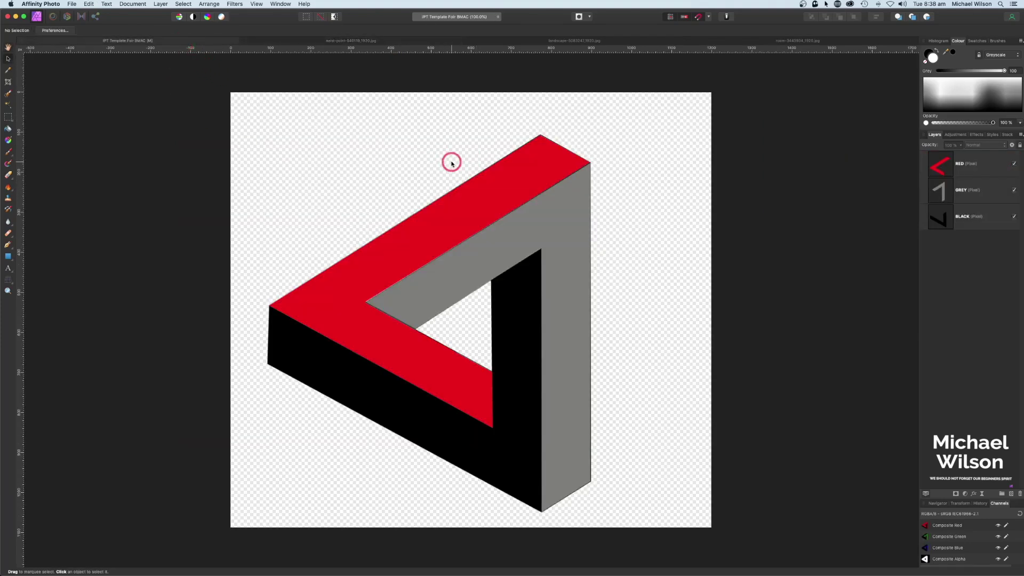
{"action": "key", "text": "super+v"}
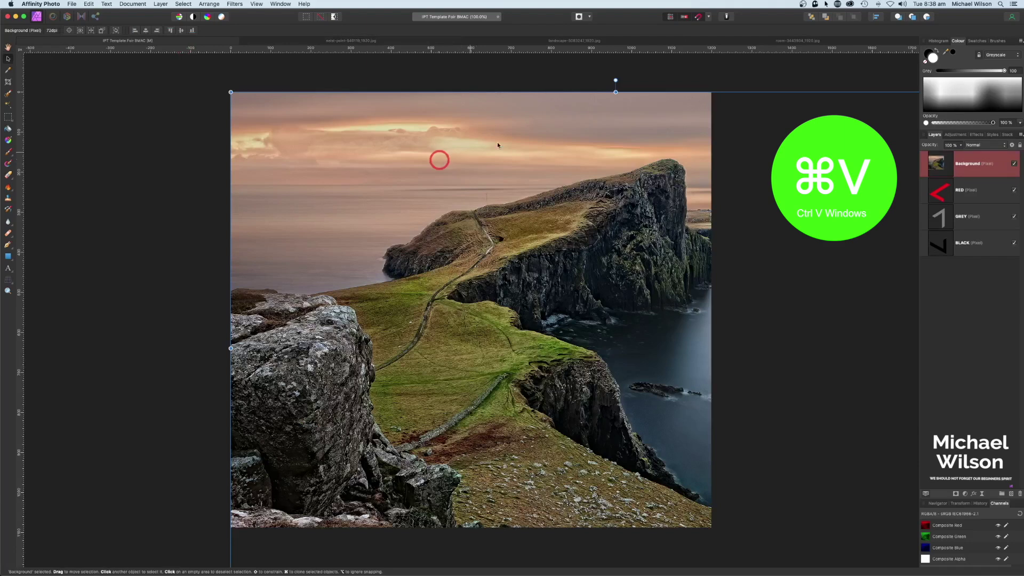
Step: Scale the pasted coastline photo down over the triangle and reduce its layer opacity to 71%
{"action": "left_click_drag", "start_coordinate": [233, 98], "coordinate": [578, 325]}
{"action": "left_click_drag", "start_coordinate": [665, 366], "coordinate": [365, 180]}
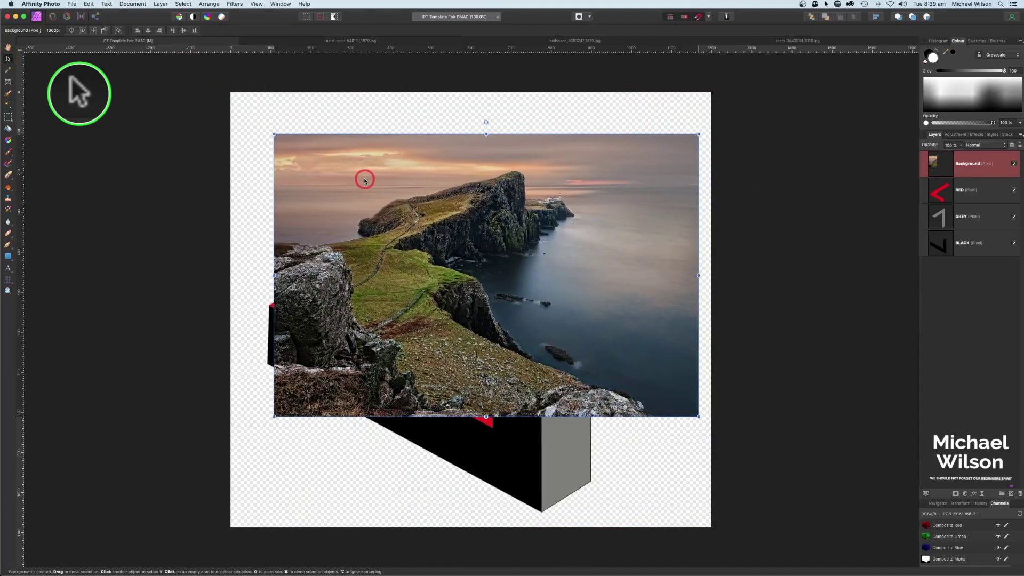
{"action": "left_click", "coordinate": [956, 147]}
{"action": "left_click_drag", "start_coordinate": [961, 155], "coordinate": [944, 155]}
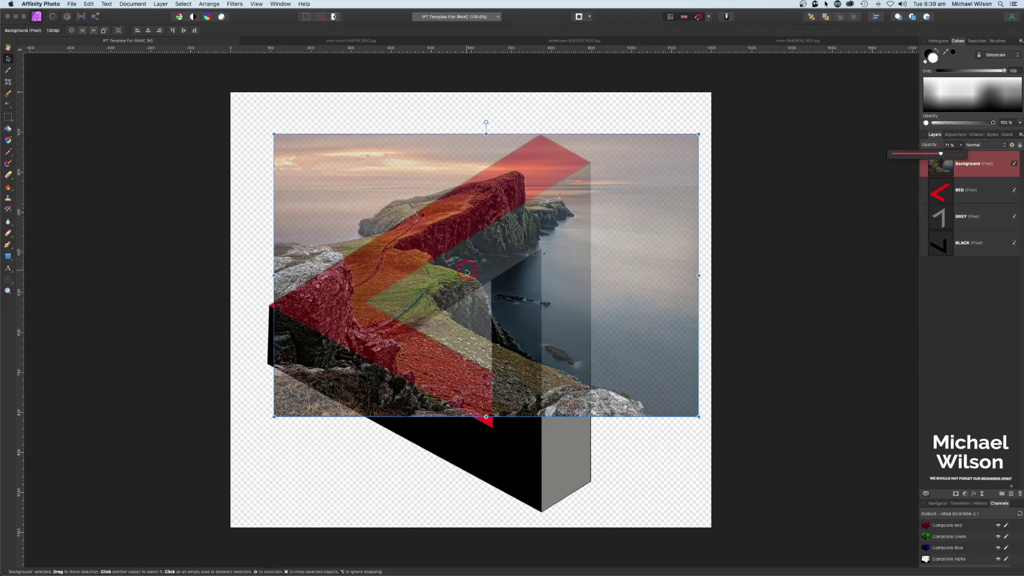
Step: Reposition and enlarge the coastline photo so it covers the whole red shape and the cliff sits over its upper tip
{"action": "left_click_drag", "start_coordinate": [502, 275], "coordinate": [536, 243]}
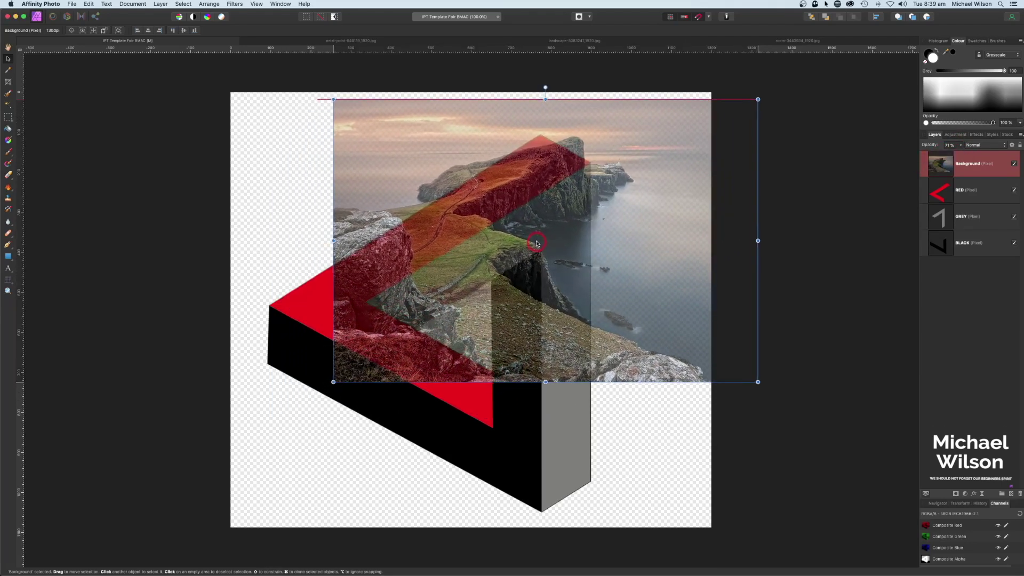
{"action": "left_click_drag", "start_coordinate": [333, 382], "coordinate": [229, 452]}
{"action": "left_click_drag", "start_coordinate": [395, 374], "coordinate": [441, 357]}
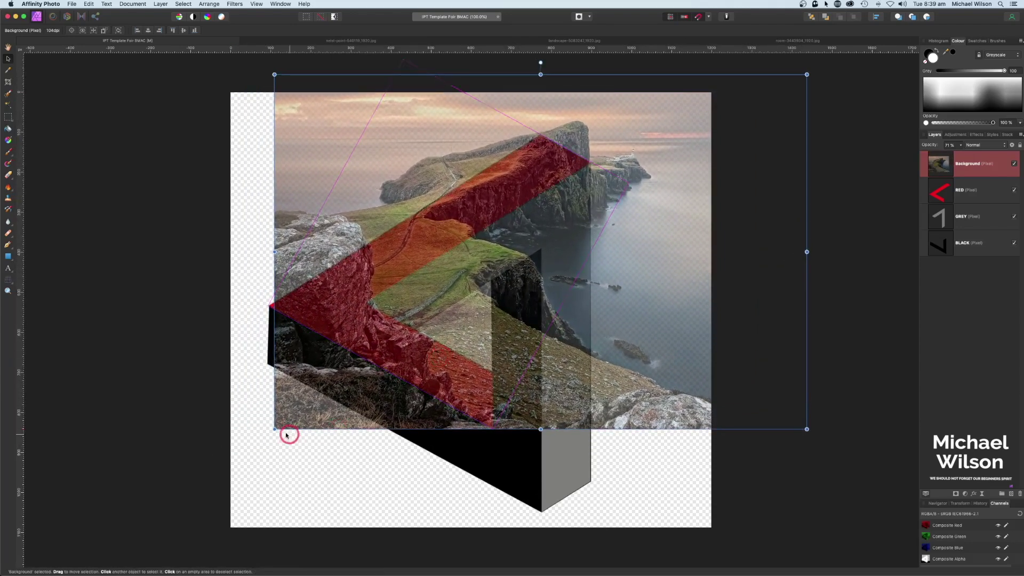
{"action": "left_click_drag", "start_coordinate": [275, 428], "coordinate": [267, 432]}
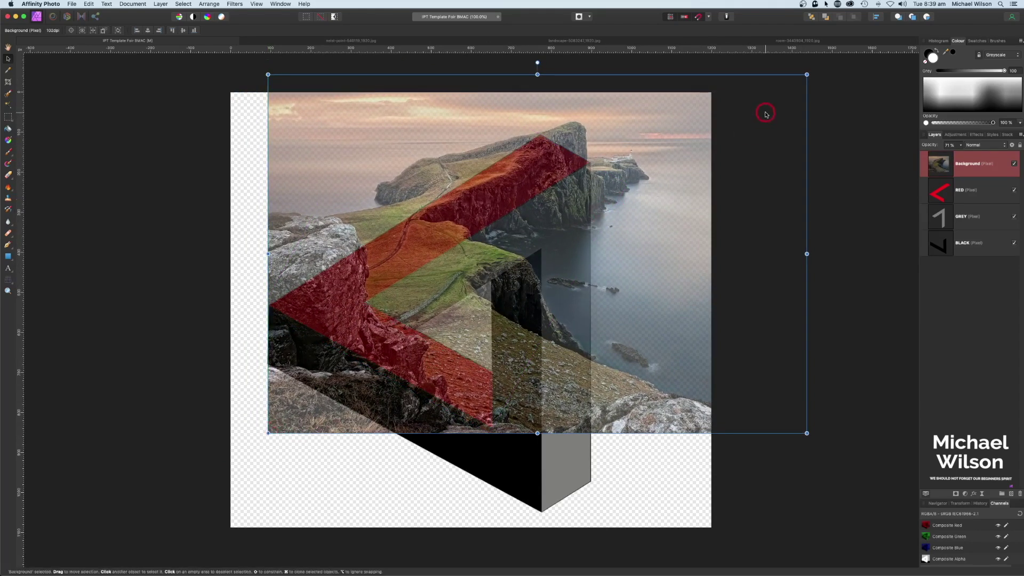
{"action": "left_click_drag", "start_coordinate": [806, 74], "coordinate": [815, 70]}
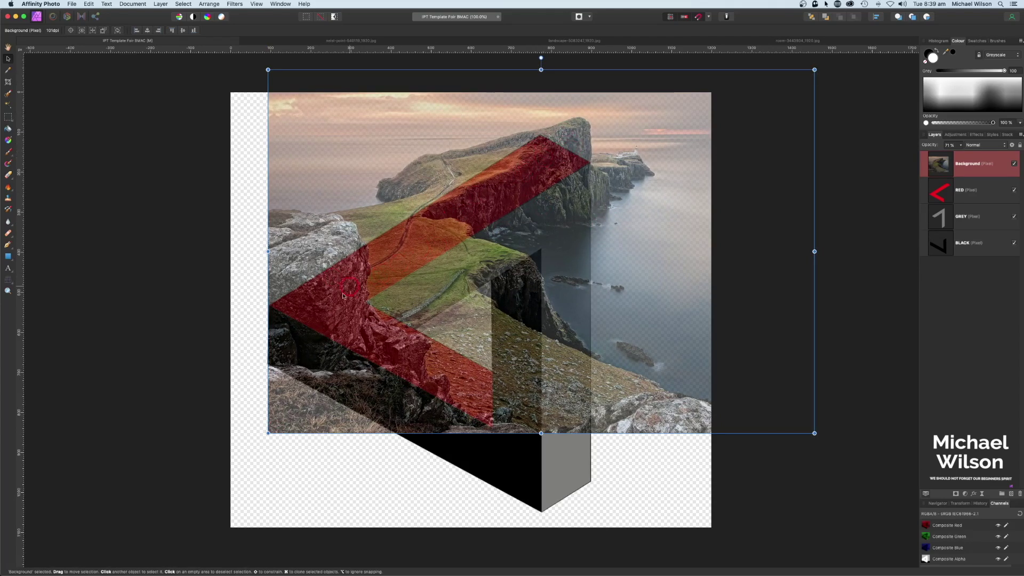
Step: Create a pixel selection from the RED layer's shape
{"action": "left_click", "coordinate": [954, 192]}
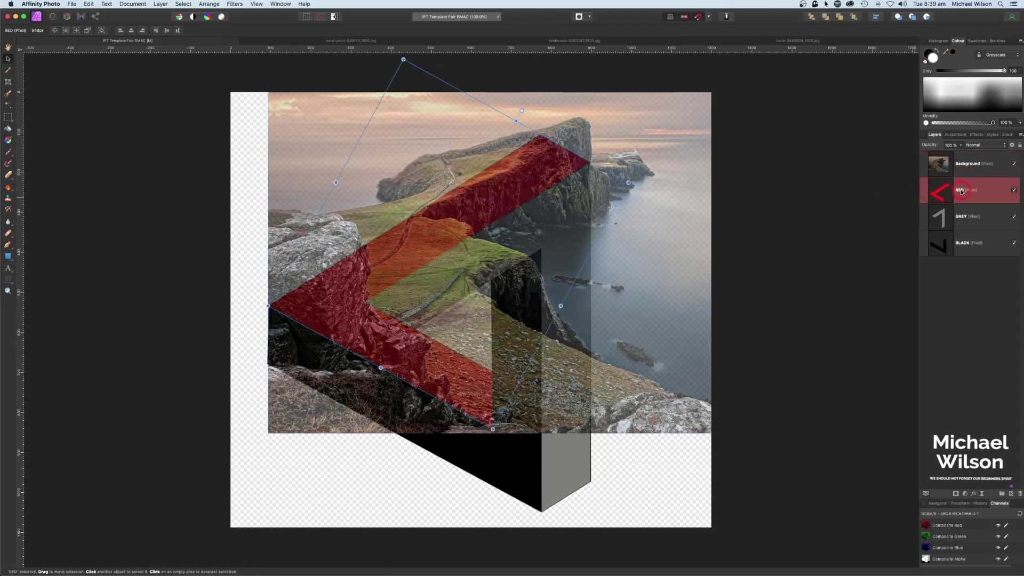
{"action": "left_click", "coordinate": [183, 3]}
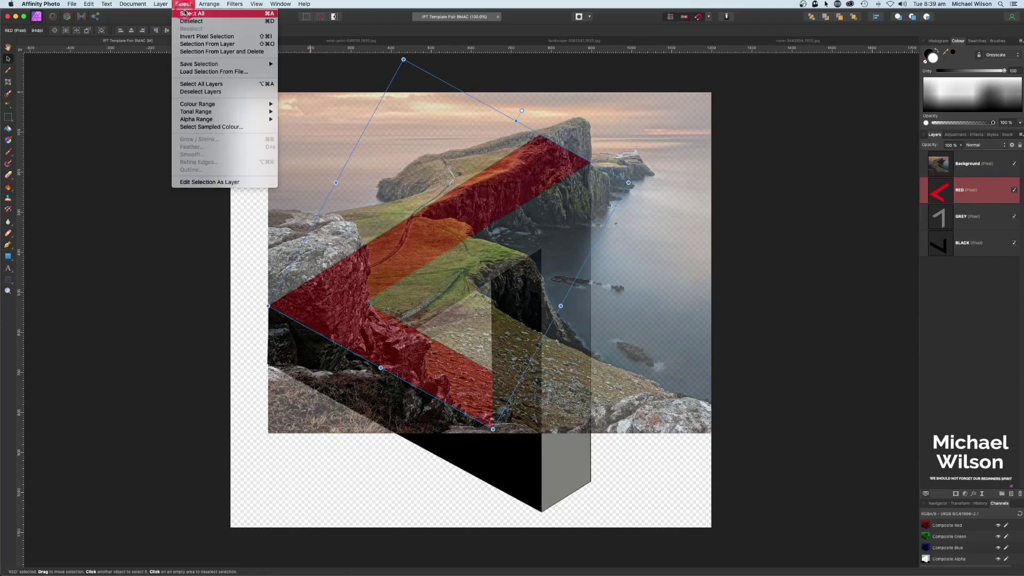
{"action": "left_click", "coordinate": [207, 44]}
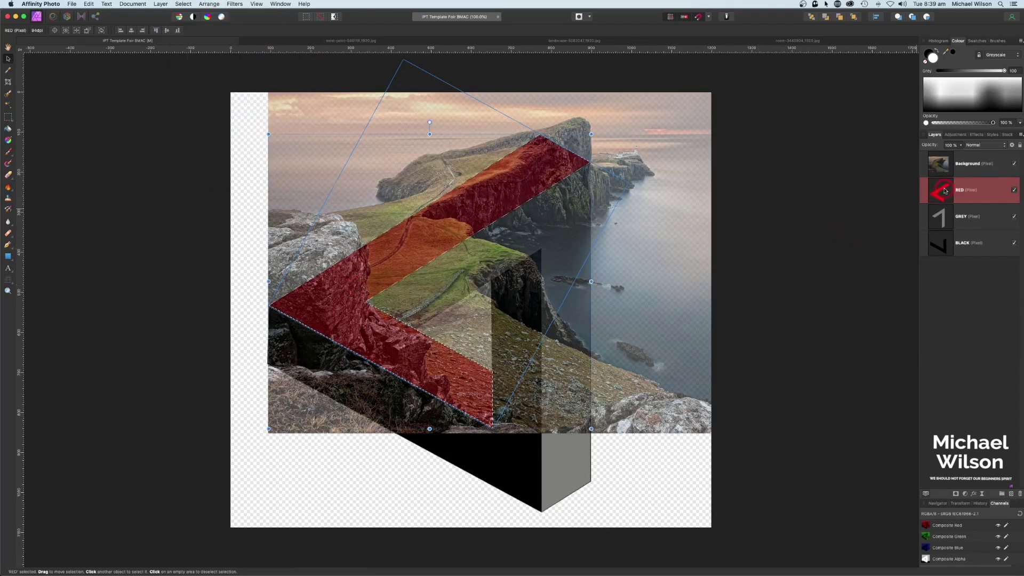
Step: Extend the selection with the Selection Brush on the photo layer to include the cliff, hills and rocks above the red shape
{"action": "key", "text": "w"}
{"action": "left_click", "coordinate": [18, 100]}
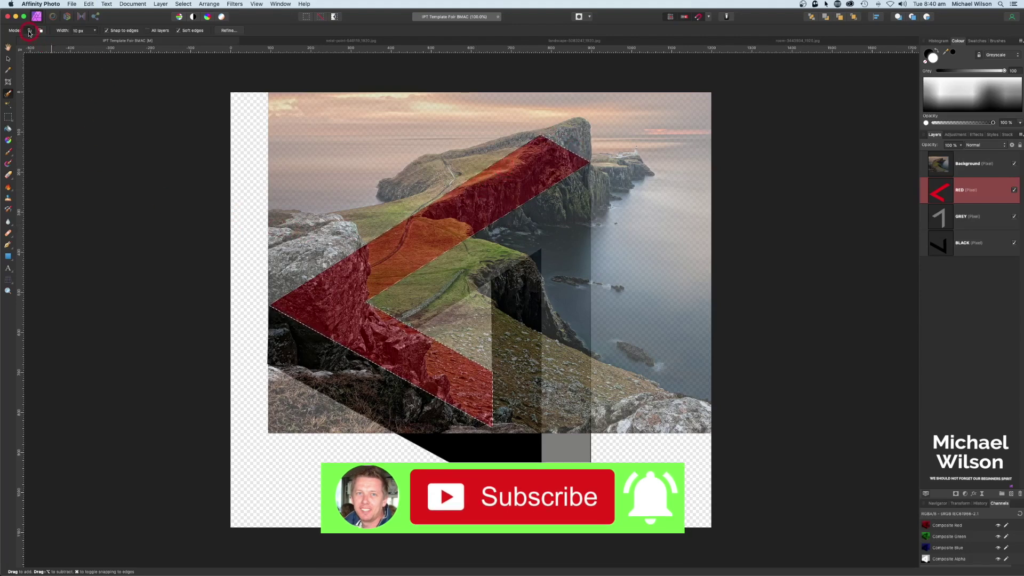
{"action": "left_click", "coordinate": [963, 171]}
{"action": "left_click", "coordinate": [942, 165]}
{"action": "left_click", "coordinate": [958, 164]}
{"action": "left_click", "coordinate": [961, 165]}
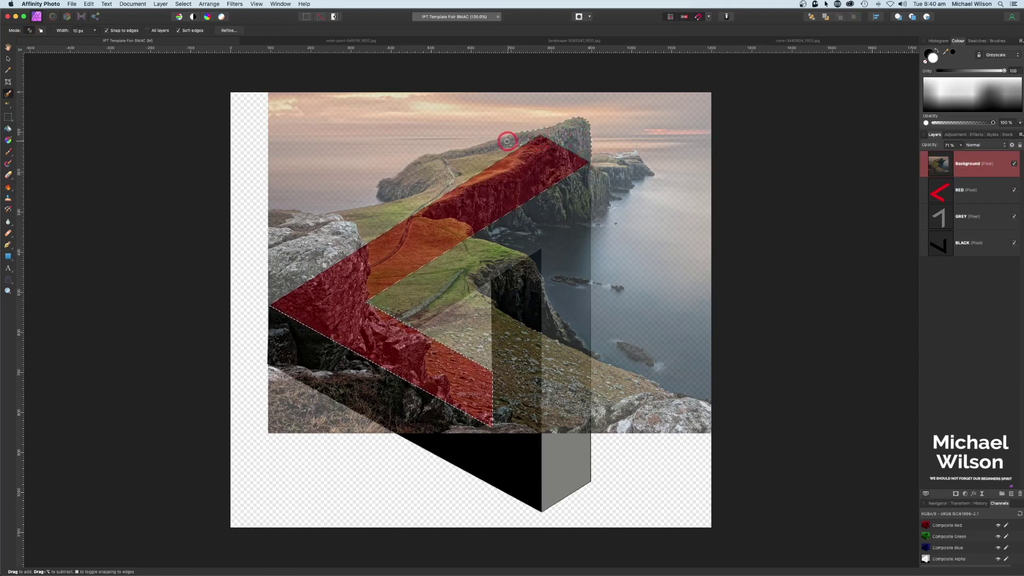
{"action": "left_click_drag", "start_coordinate": [472, 151], "coordinate": [451, 156]}
Step: Restore the coastline photo layer's opacity to 100%
{"action": "left_click", "coordinate": [962, 146]}
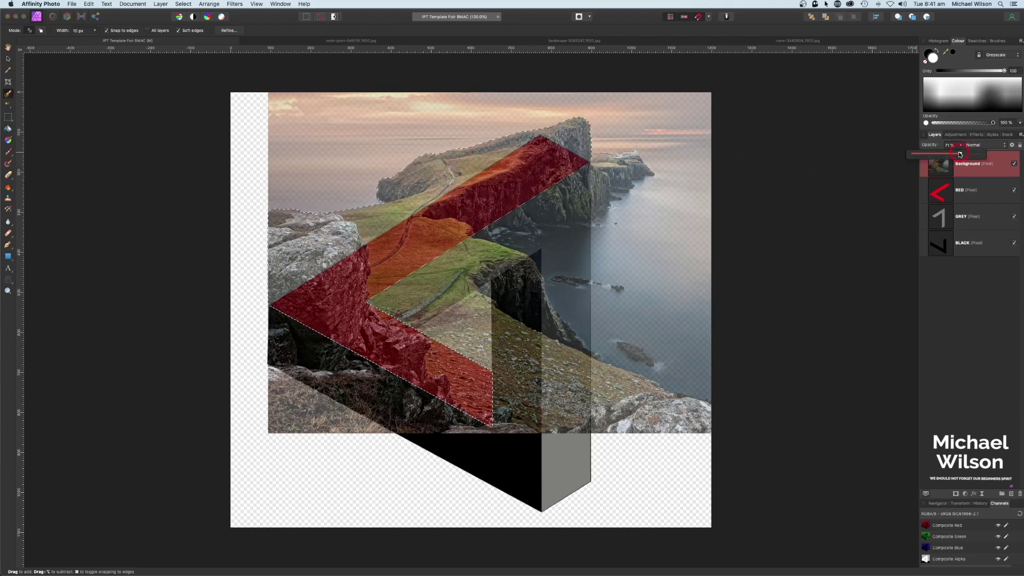
{"action": "left_click_drag", "start_coordinate": [960, 154], "coordinate": [985, 153]}
{"action": "left_click", "coordinate": [937, 169]}
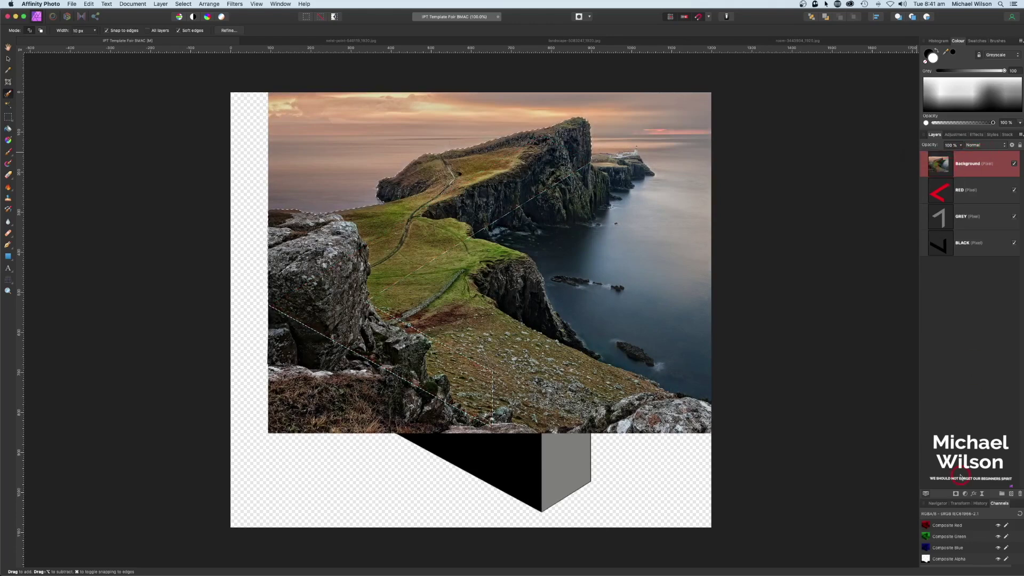
Step: Mask the coastline photo with the selection, deselect, and place the mask beside the photo layer's thumbnail
{"action": "left_click", "coordinate": [956, 494]}
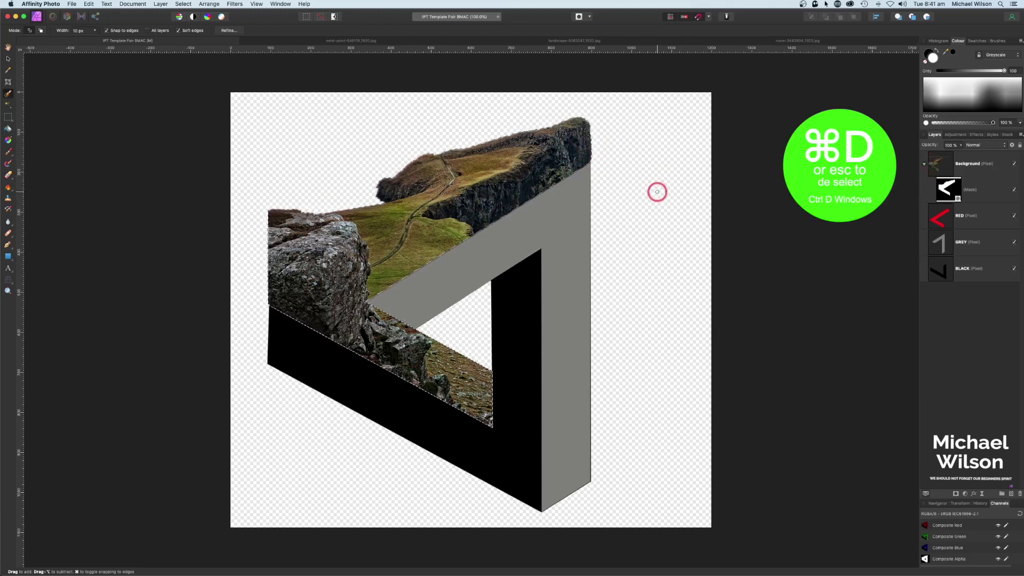
{"action": "left_click_drag", "start_coordinate": [938, 188], "coordinate": [937, 166]}
{"action": "left_click", "coordinate": [938, 174]}
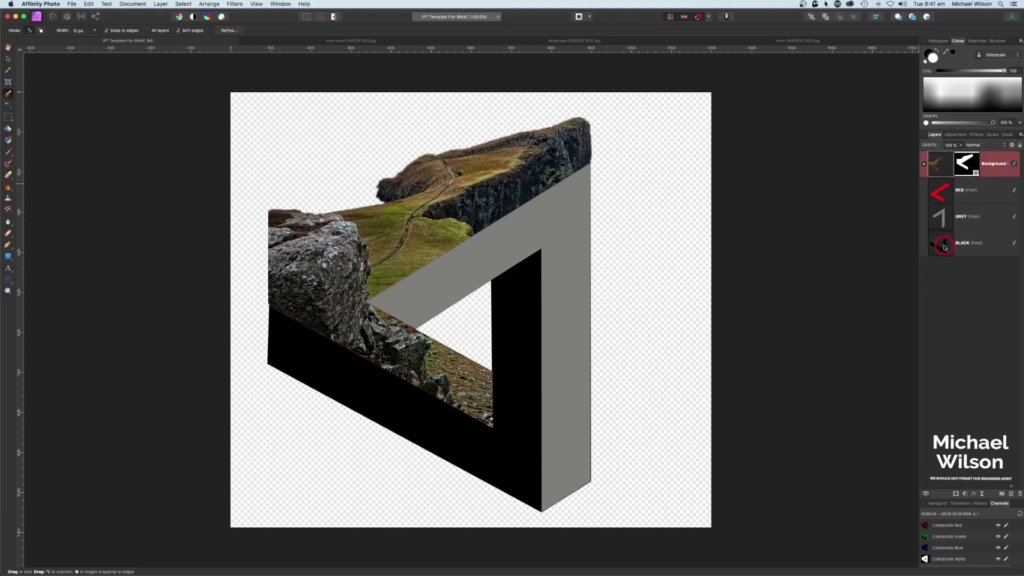
Step: Select all four layers from the masked photo to BLACK and move them together towards the canvas's left edge
{"action": "left_click", "coordinate": [944, 246], "text": "shift"}
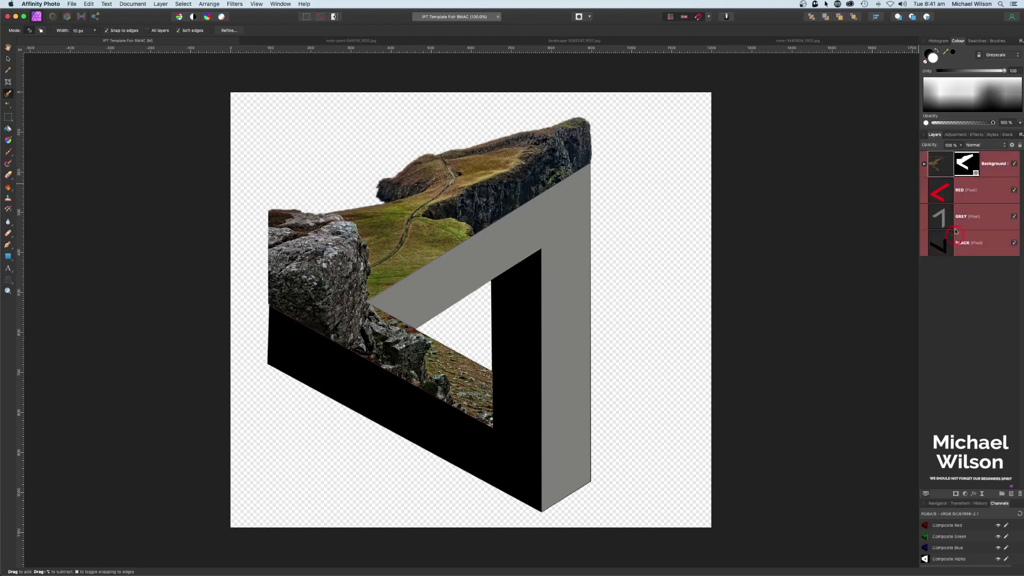
{"action": "left_click", "coordinate": [8, 60]}
{"action": "left_click", "coordinate": [348, 248]}
{"action": "left_click_drag", "start_coordinate": [347, 249], "coordinate": [310, 247]}
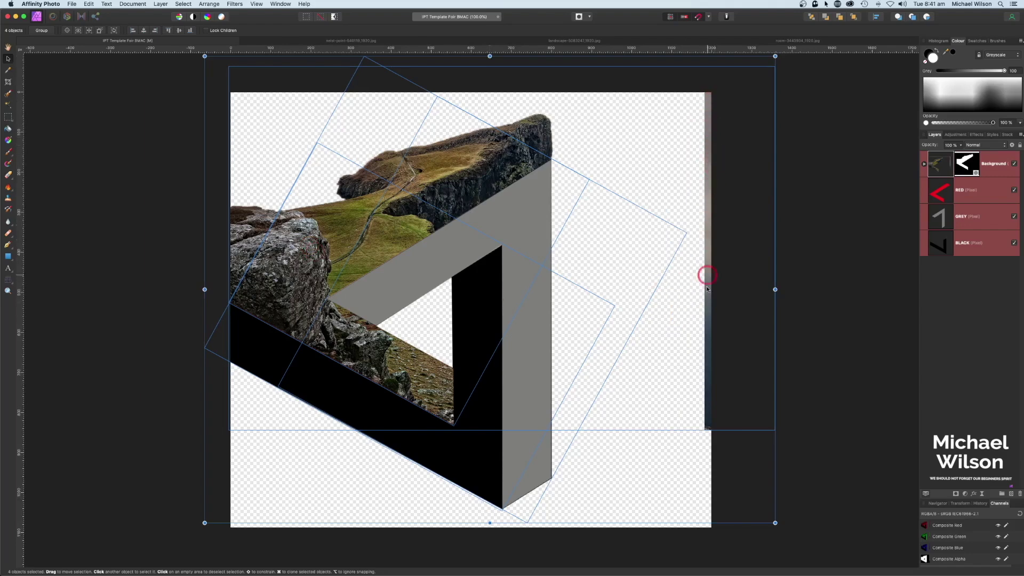
Step: Delete the leftover photo strip along the canvas's right edge using a rectangular marquee, and hide the RED layer
{"action": "left_click", "coordinate": [938, 170]}
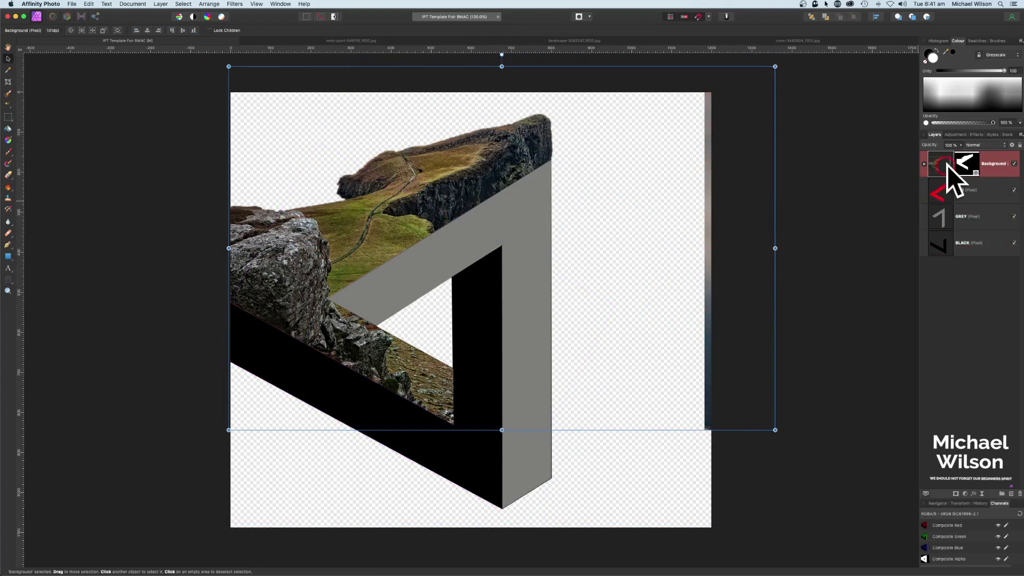
{"action": "left_click", "coordinate": [9, 118]}
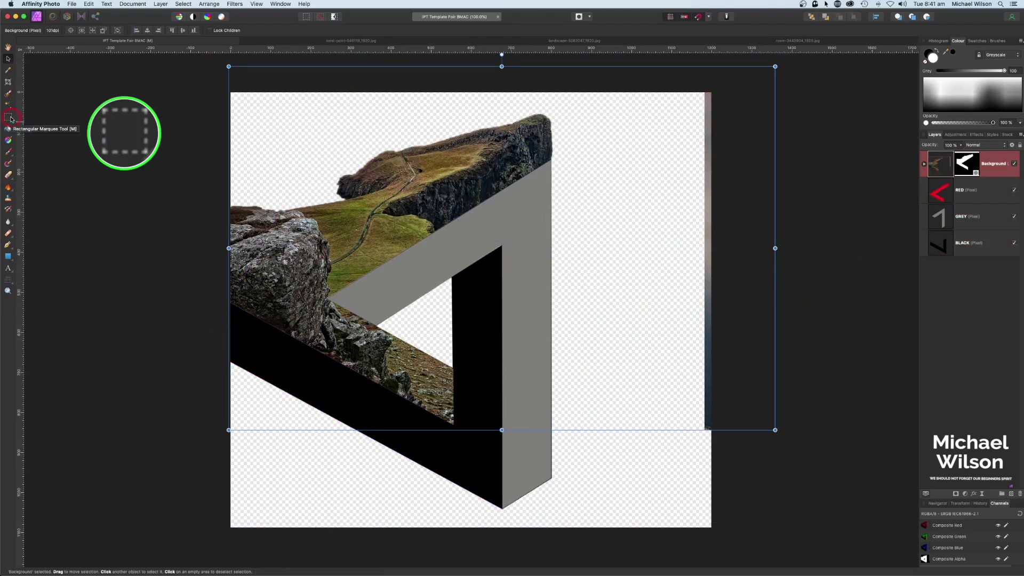
{"action": "left_click", "coordinate": [9, 118]}
{"action": "left_click_drag", "start_coordinate": [688, 83], "coordinate": [741, 454]}
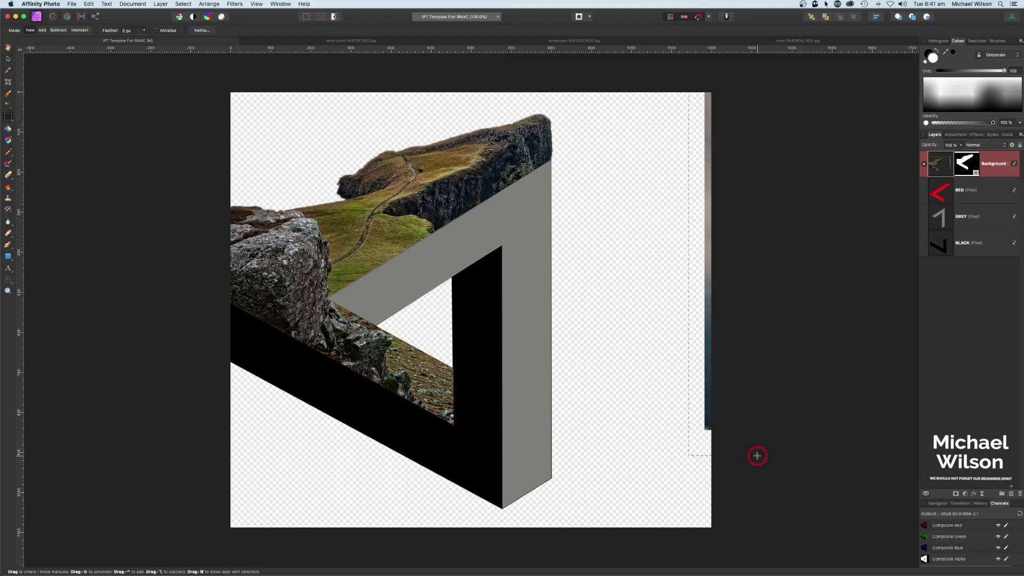
{"action": "key", "text": "Delete"}
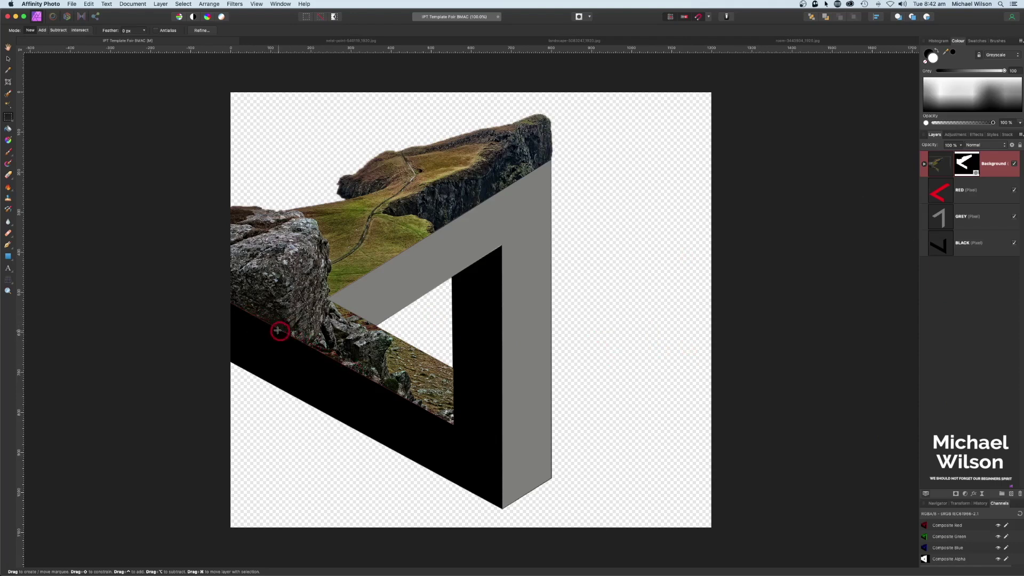
{"action": "left_click", "coordinate": [1014, 192]}
Step: Copy a rectangular area of the concrete wall from the room photo and paste it into the IPT template document
{"action": "left_click", "coordinate": [502, 43]}
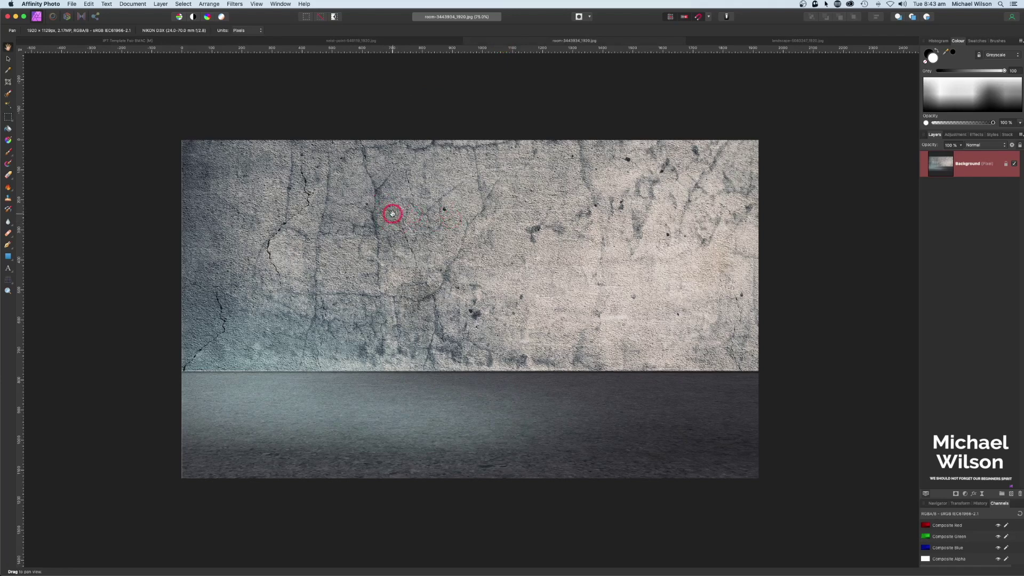
{"action": "left_click", "coordinate": [7, 116]}
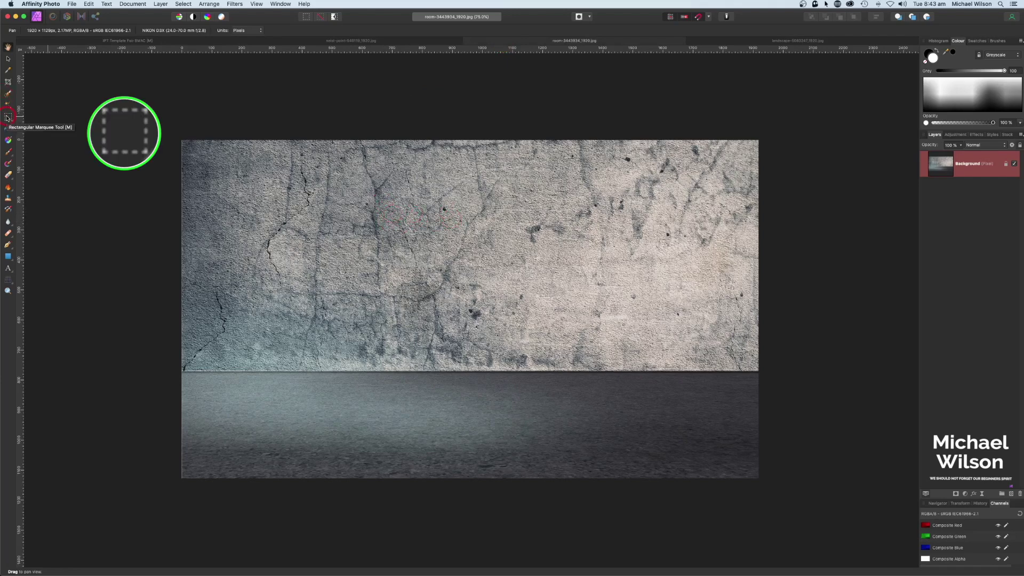
{"action": "left_click_drag", "start_coordinate": [179, 138], "coordinate": [750, 359]}
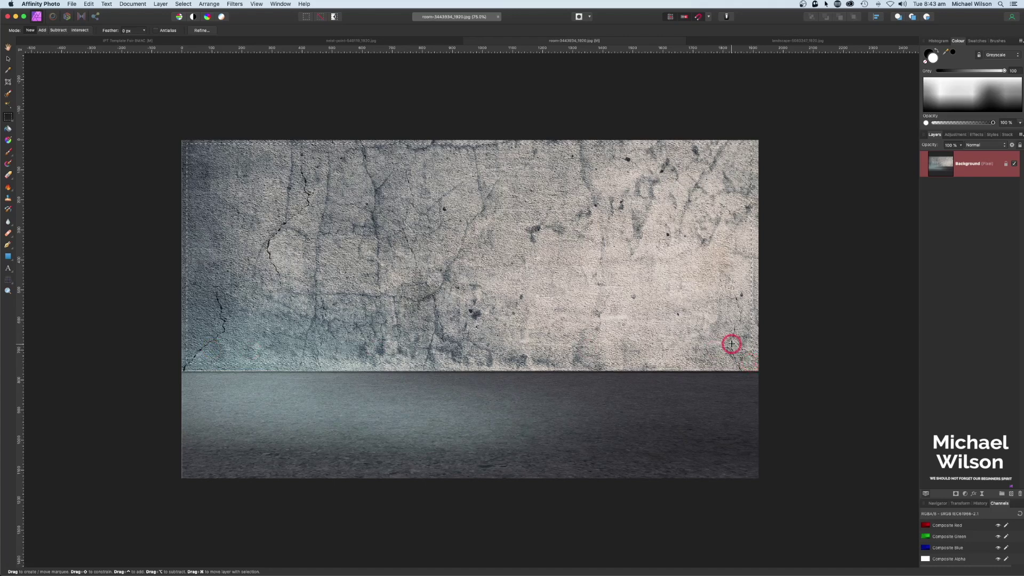
{"action": "key", "text": "super+c"}
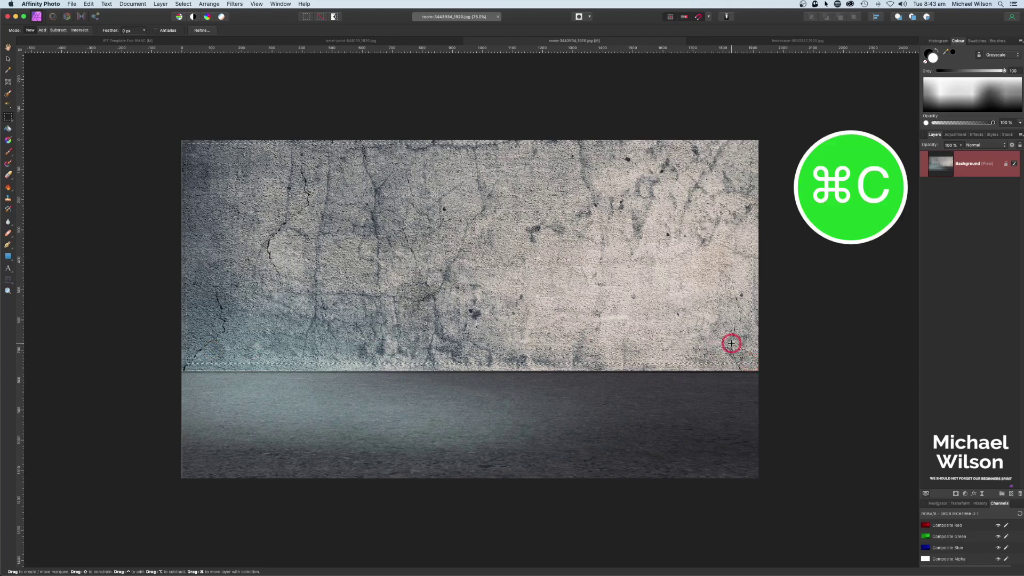
{"action": "left_click", "coordinate": [128, 40]}
{"action": "key", "text": "super+v"}
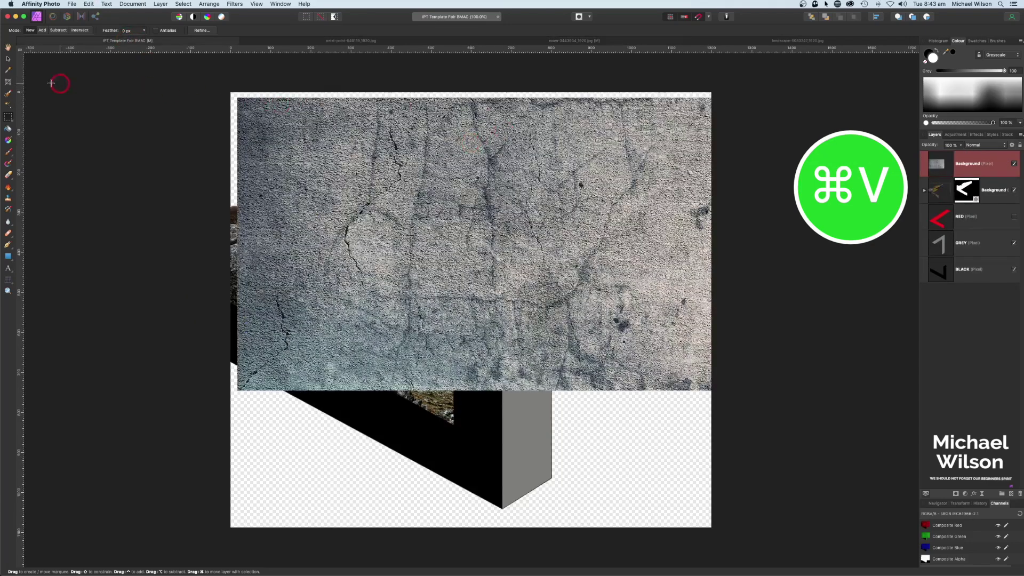
Step: Scale down the concrete texture, rotate it to vertical, and place it over the grey upright of the triangle
{"action": "left_click", "coordinate": [8, 60]}
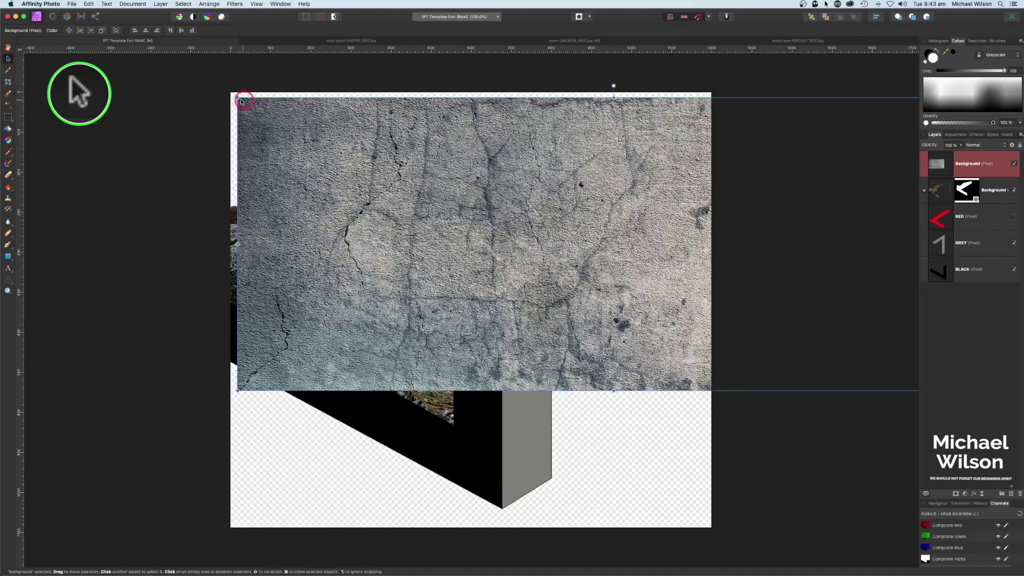
{"action": "left_click_drag", "start_coordinate": [238, 98], "coordinate": [640, 255]}
{"action": "left_click_drag", "start_coordinate": [679, 283], "coordinate": [322, 192]}
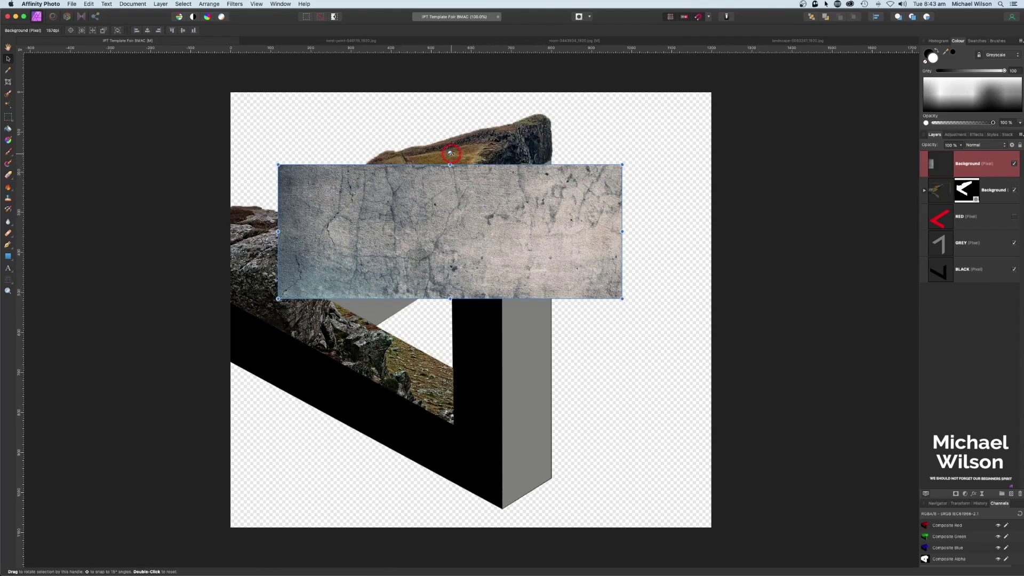
{"action": "left_click_drag", "start_coordinate": [450, 153], "coordinate": [402, 227]}
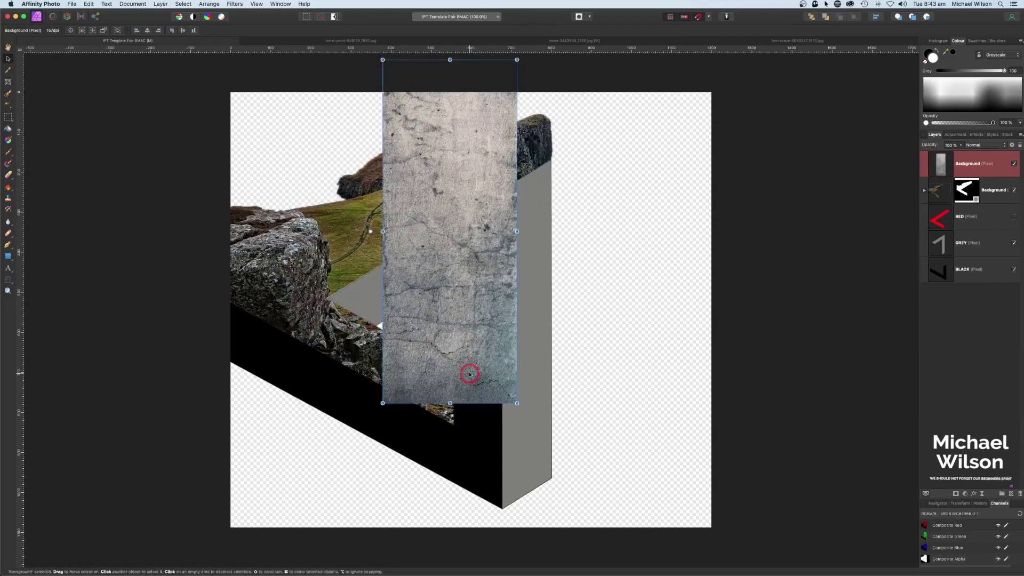
{"action": "left_click_drag", "start_coordinate": [467, 286], "coordinate": [555, 362]}
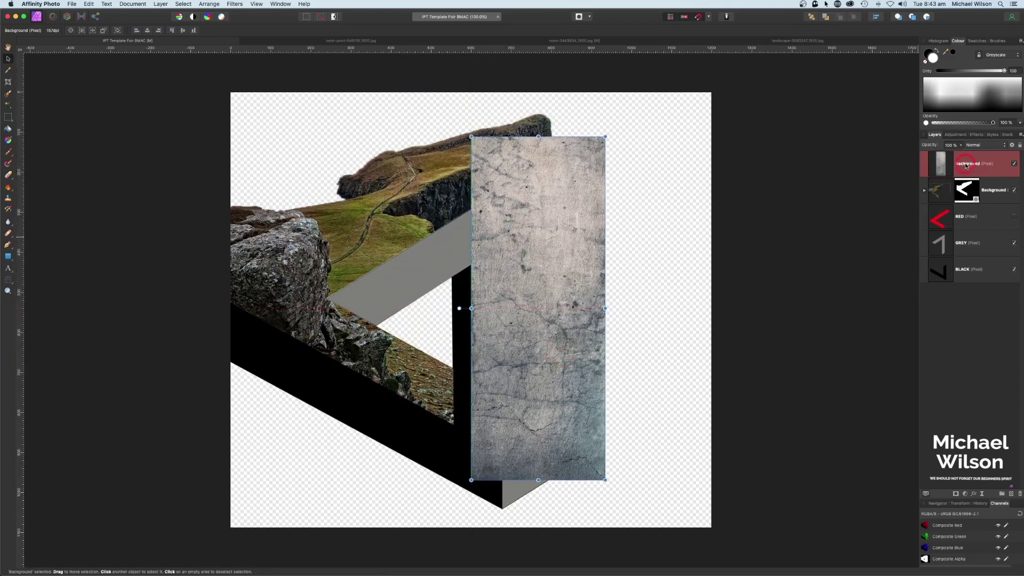
Step: Duplicate the concrete layer with the top copy hidden, clip the lower one inside GREY and stretch it over the entire grey face
{"action": "key", "text": "super+j"}
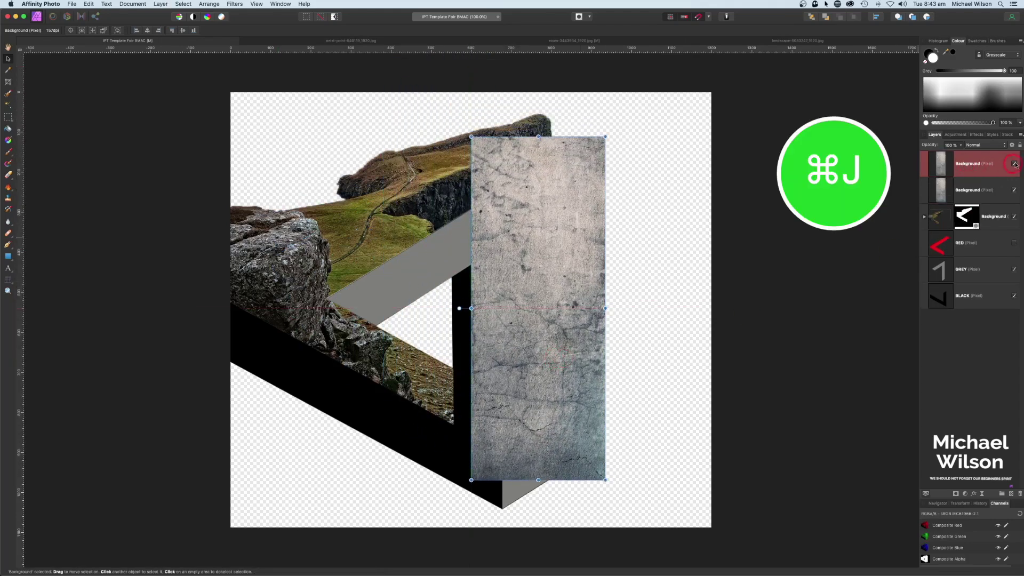
{"action": "left_click", "coordinate": [971, 190]}
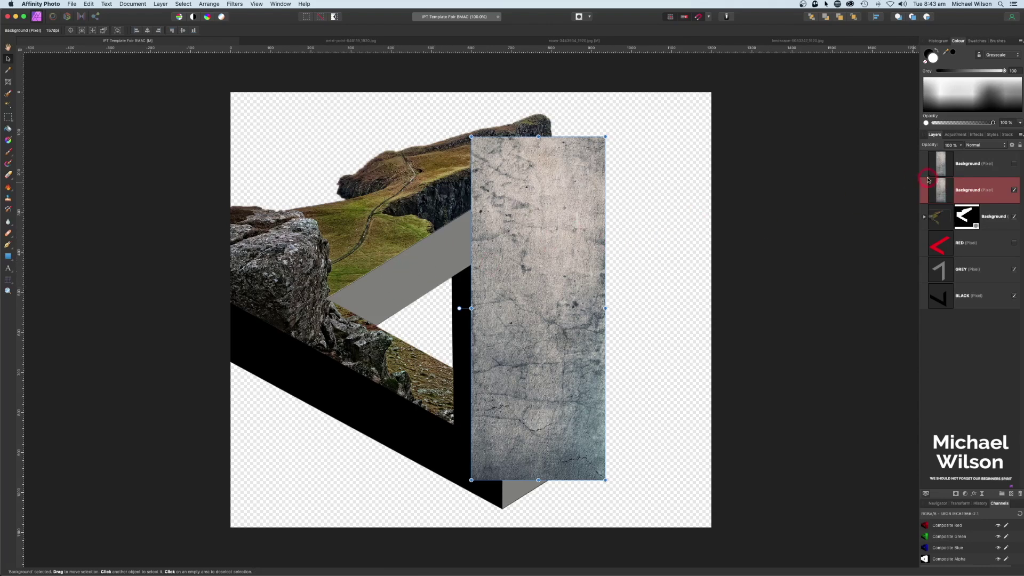
{"action": "left_click_drag", "start_coordinate": [970, 190], "coordinate": [964, 274]}
{"action": "left_click_drag", "start_coordinate": [978, 308], "coordinate": [1017, 307]}
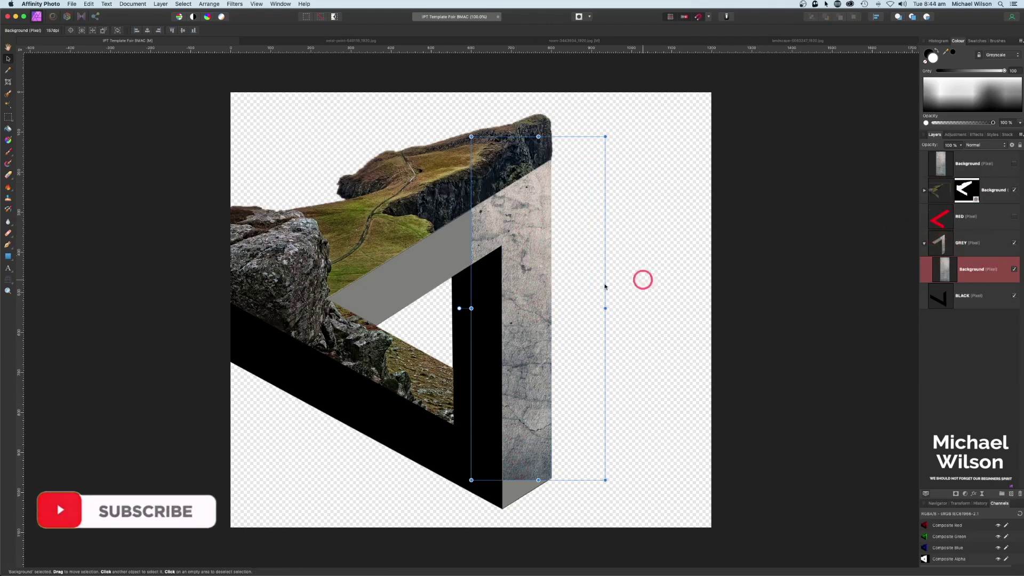
{"action": "left_click_drag", "start_coordinate": [471, 308], "coordinate": [324, 308]}
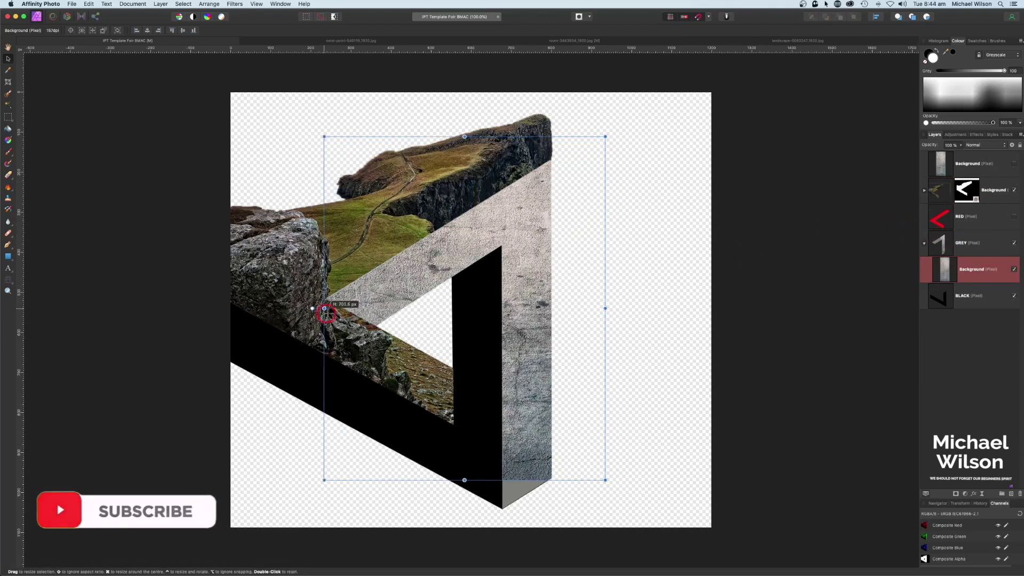
{"action": "left_click_drag", "start_coordinate": [464, 480], "coordinate": [466, 515]}
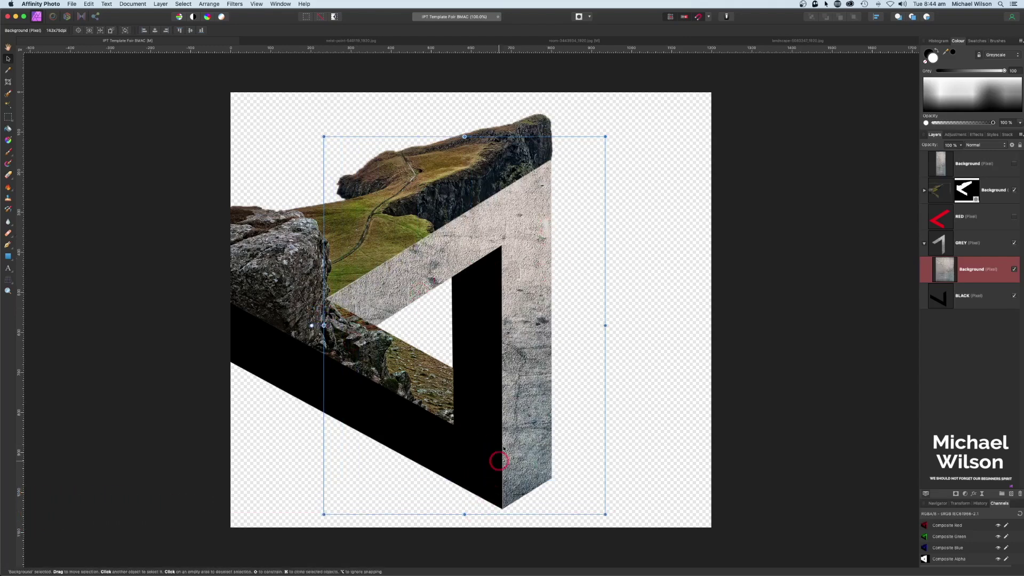
Step: Show the remaining concrete layer, clip it inside BLACK, and move and widen it to cover the whole black face
{"action": "left_click", "coordinate": [978, 163]}
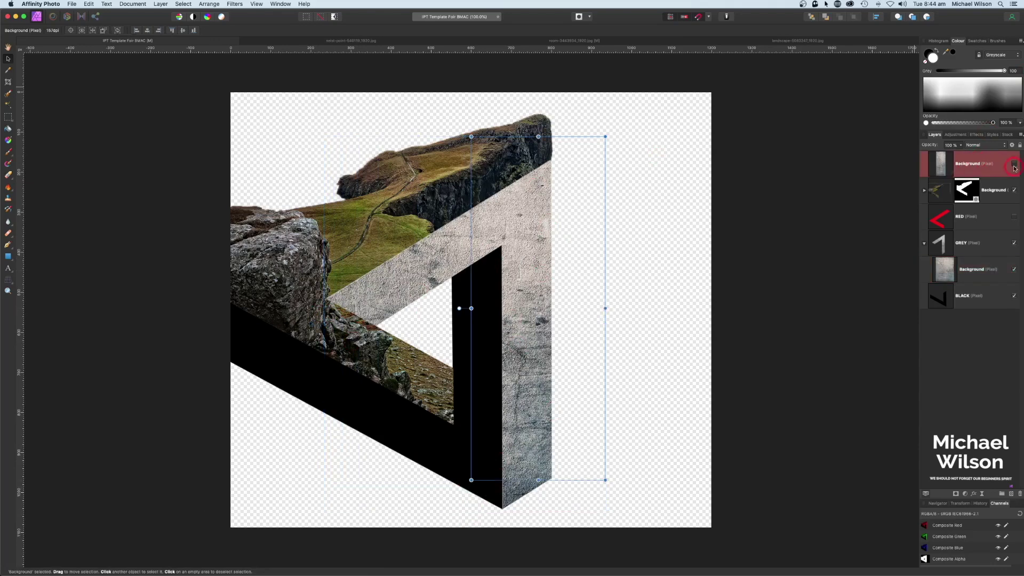
{"action": "left_click", "coordinate": [1013, 165]}
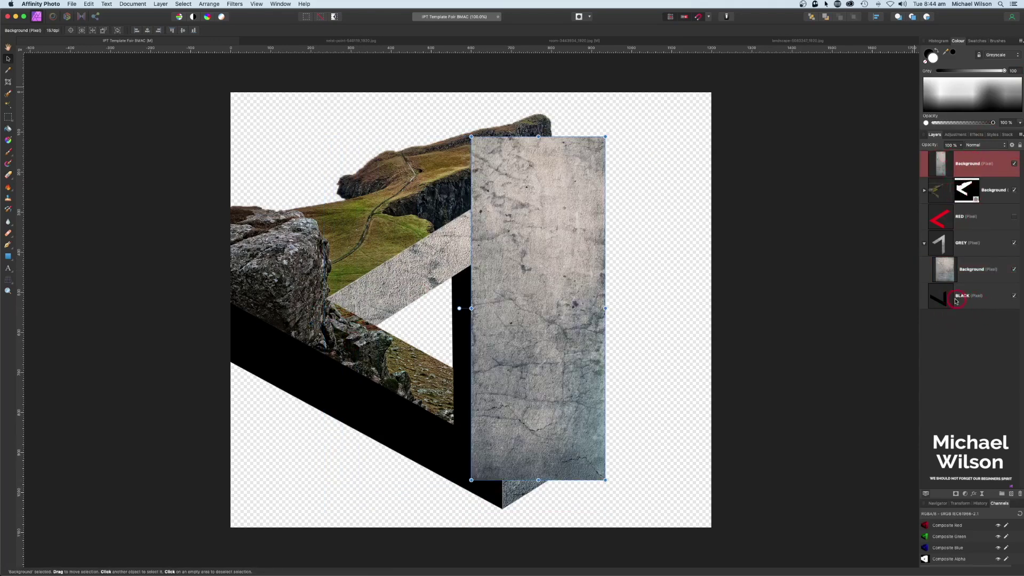
{"action": "left_click_drag", "start_coordinate": [969, 167], "coordinate": [972, 298]}
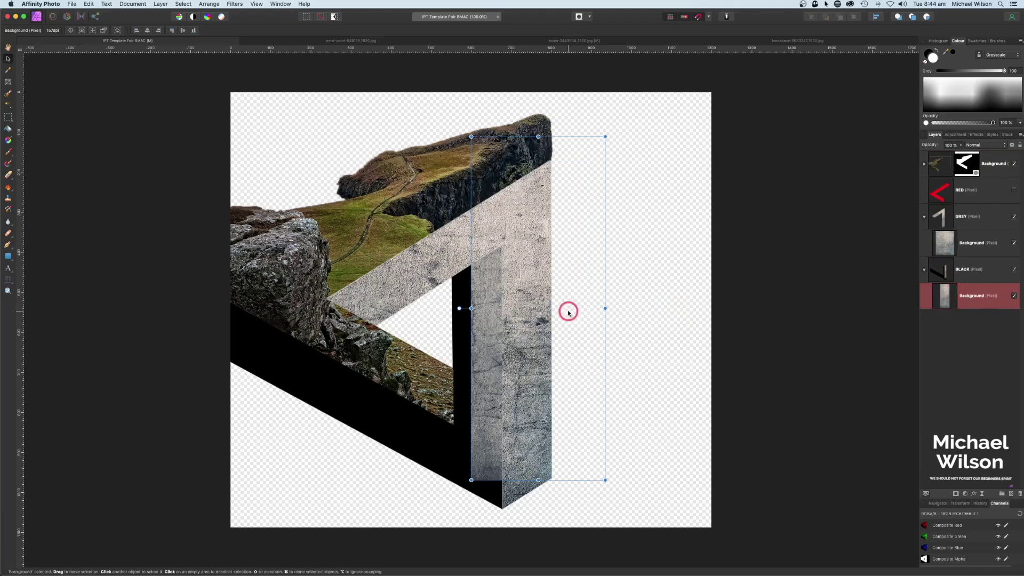
{"action": "left_click_drag", "start_coordinate": [567, 311], "coordinate": [549, 343]}
{"action": "left_click_drag", "start_coordinate": [455, 340], "coordinate": [230, 329]}
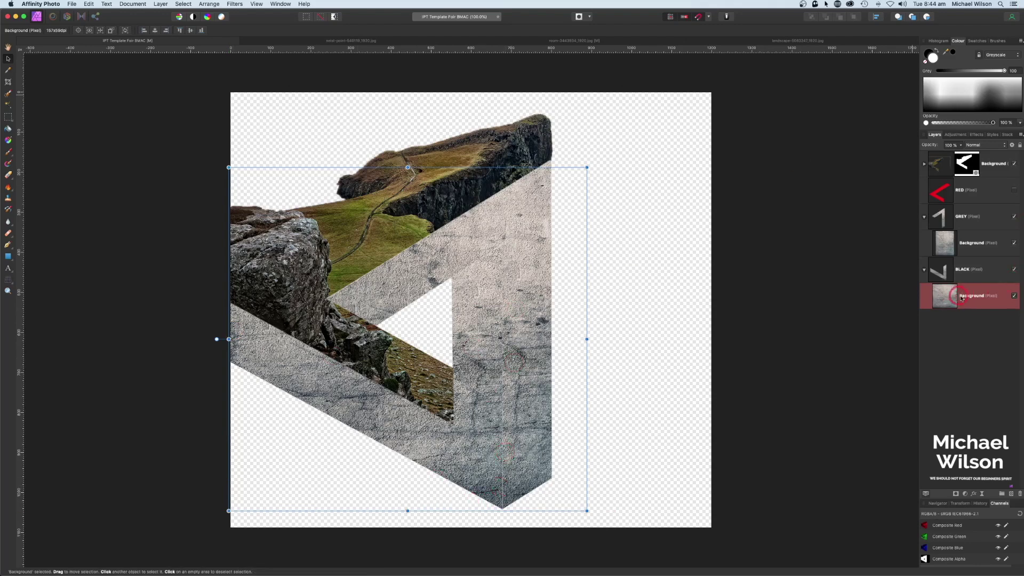
Step: Add a Levels adjustment nested inside the concrete texture of the BLACK layer
{"action": "left_click", "coordinate": [952, 541]}
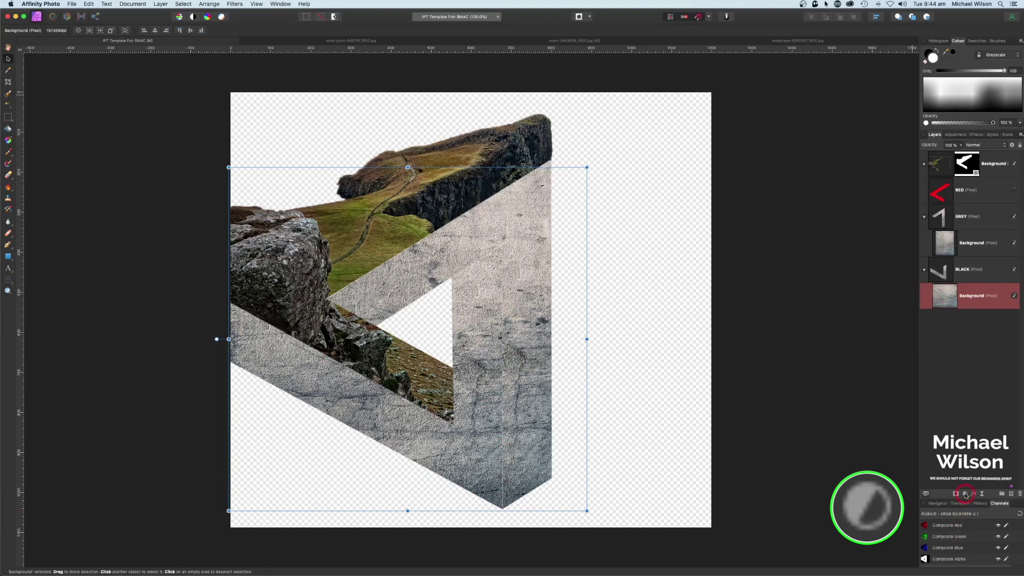
{"action": "left_click", "coordinate": [965, 493]}
{"action": "left_click", "coordinate": [960, 497]}
{"action": "left_click_drag", "start_coordinate": [937, 296], "coordinate": [1015, 349]}
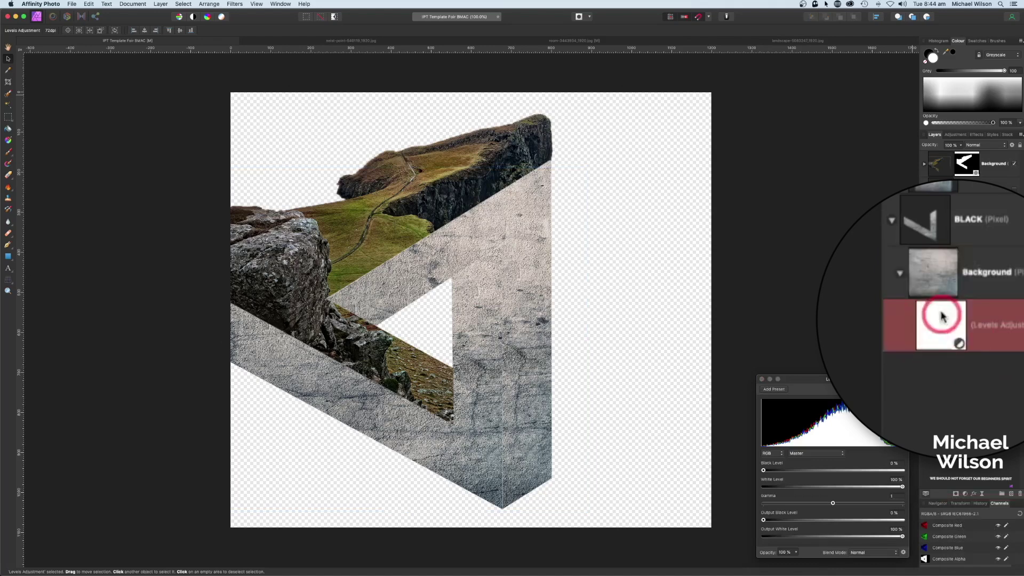
{"action": "left_click_drag", "start_coordinate": [861, 385], "coordinate": [855, 196]}
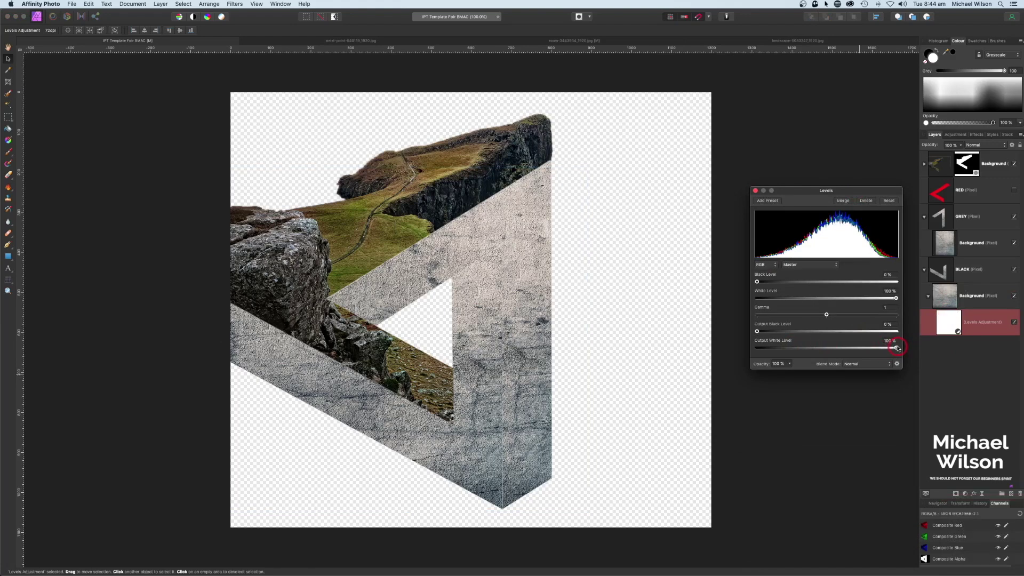
Step: Darken the black face's concrete by setting Output White Level to 30% and Black Level to 30%
{"action": "left_click_drag", "start_coordinate": [889, 348], "coordinate": [808, 348]}
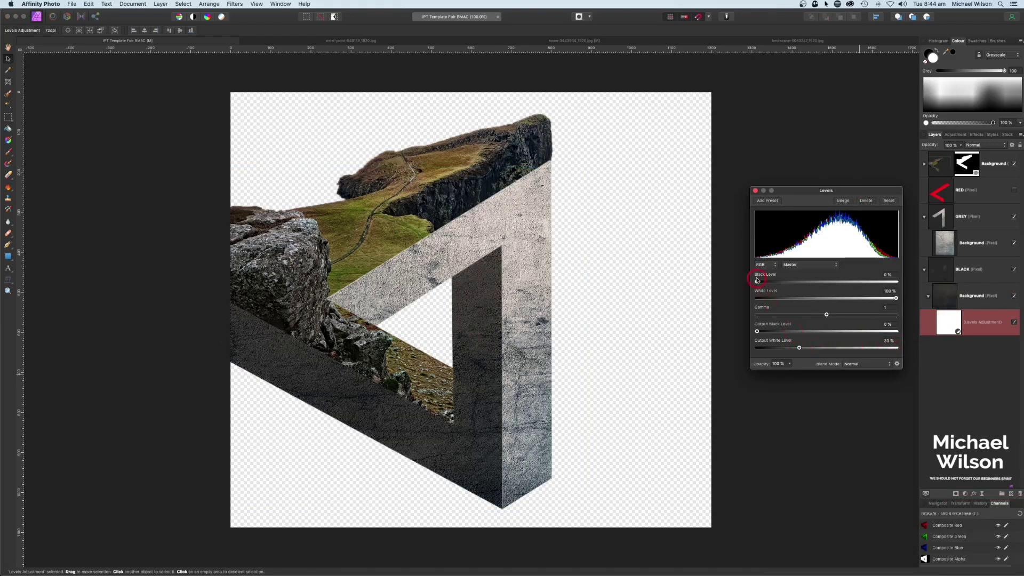
{"action": "left_click_drag", "start_coordinate": [758, 282], "coordinate": [808, 286]}
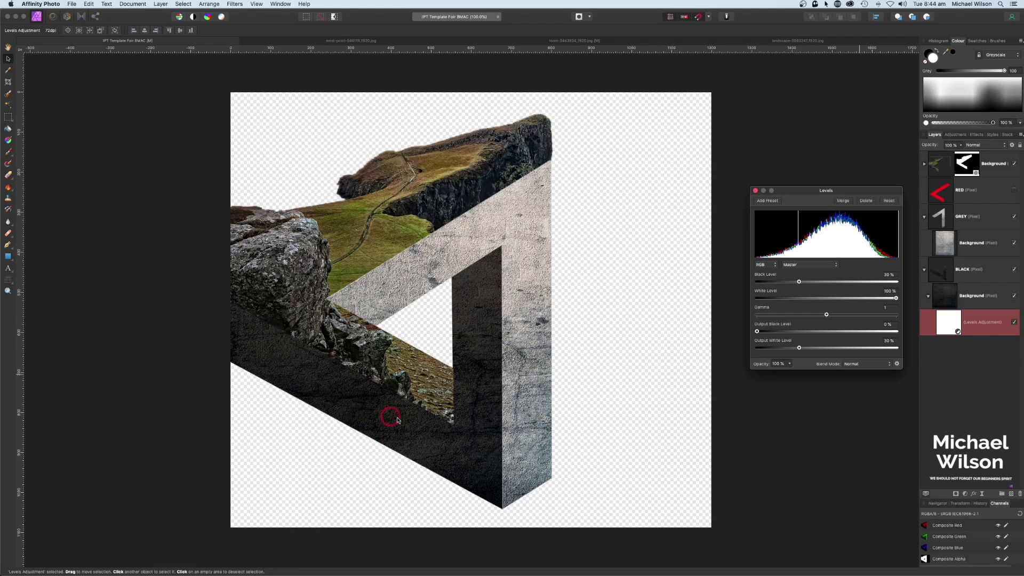
{"action": "left_click_drag", "start_coordinate": [888, 196], "coordinate": [869, 185]}
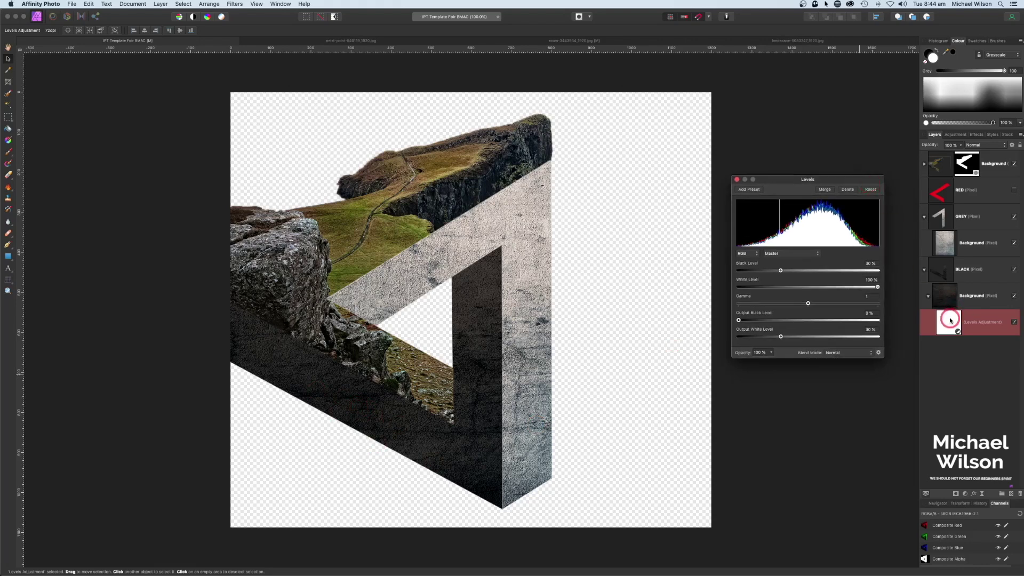
Step: Duplicate the Levels adjustment into GREY's concrete layer and set its Black Level to 0% and Output White Level to 80%
{"action": "key", "text": "super+j"}
{"action": "left_click_drag", "start_coordinate": [953, 322], "coordinate": [989, 254]}
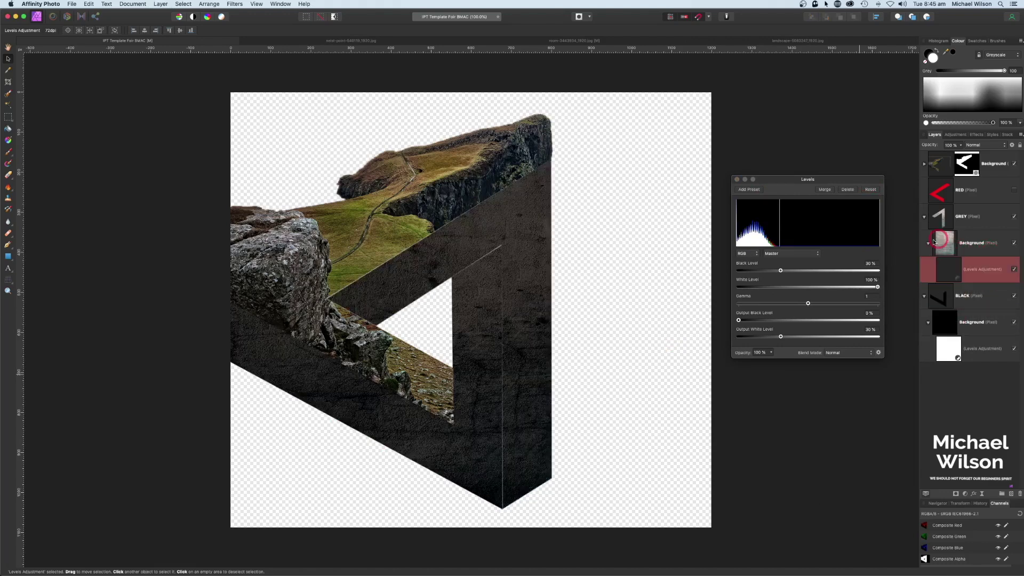
{"action": "left_click_drag", "start_coordinate": [782, 272], "coordinate": [740, 272]}
{"action": "left_click", "coordinate": [780, 337]}
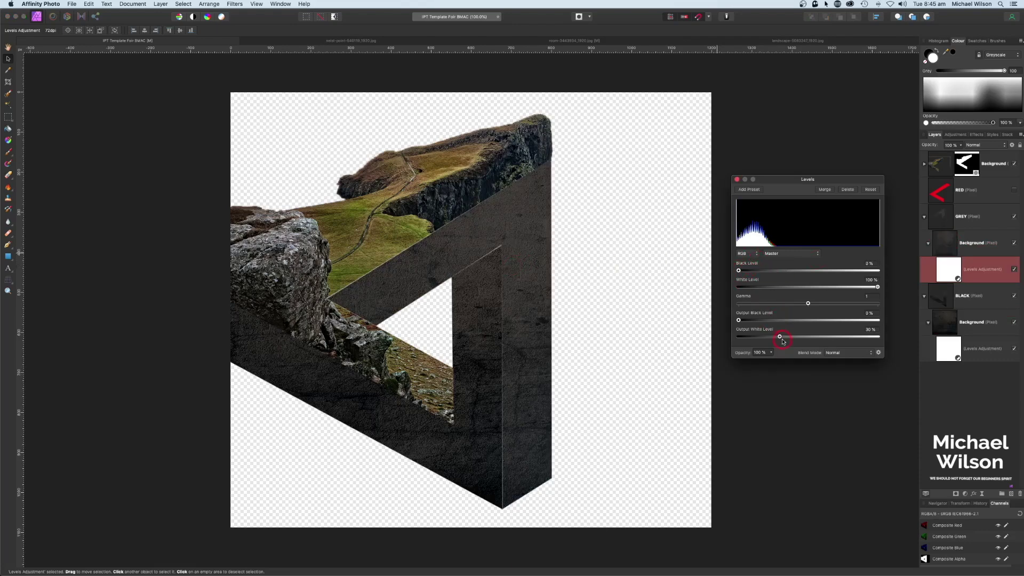
{"action": "left_click_drag", "start_coordinate": [789, 338], "coordinate": [819, 341]}
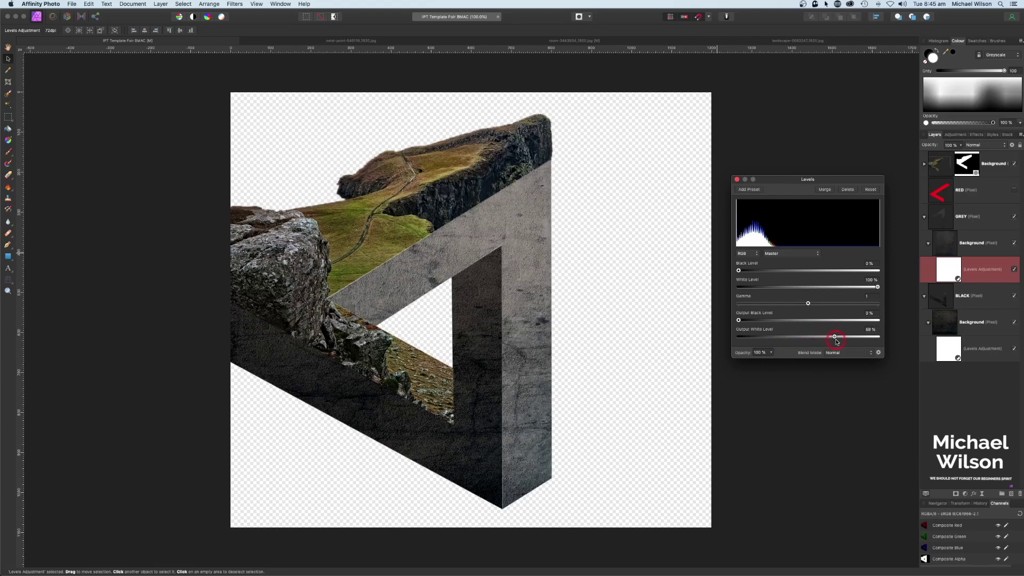
{"action": "left_click_drag", "start_coordinate": [841, 342], "coordinate": [850, 340]}
{"action": "left_click", "coordinate": [571, 330]}
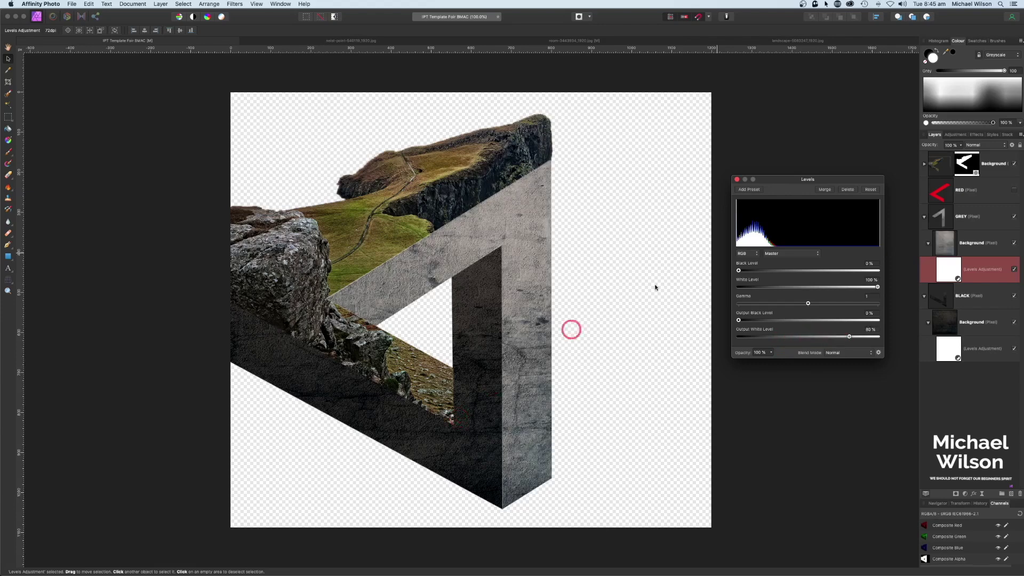
{"action": "left_click", "coordinate": [738, 180]}
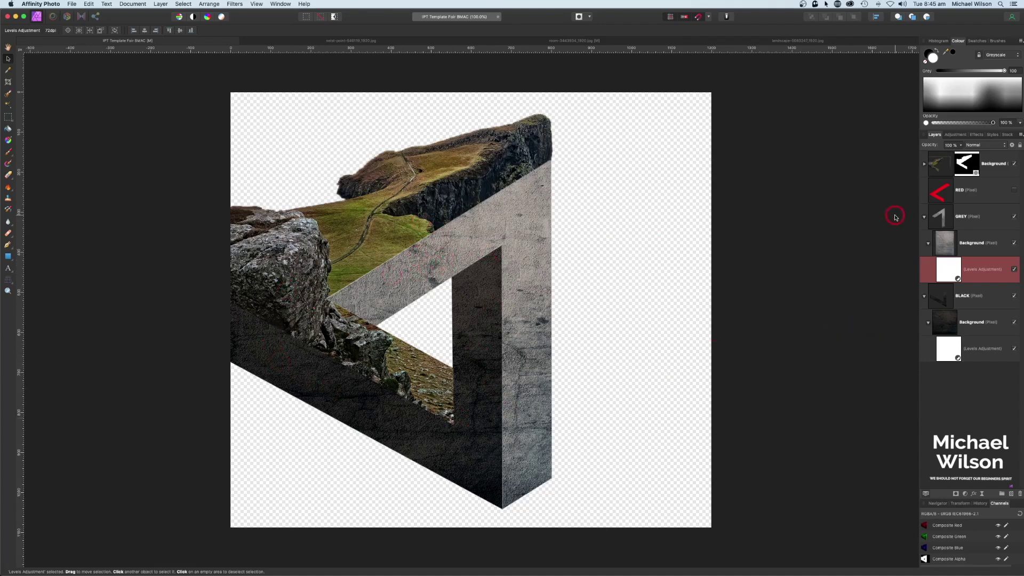
Step: Select the coastline photo's mask and set up a soft 256 px white Paint Brush with 14% flow
{"action": "left_click", "coordinate": [925, 166]}
{"action": "left_click", "coordinate": [954, 191]}
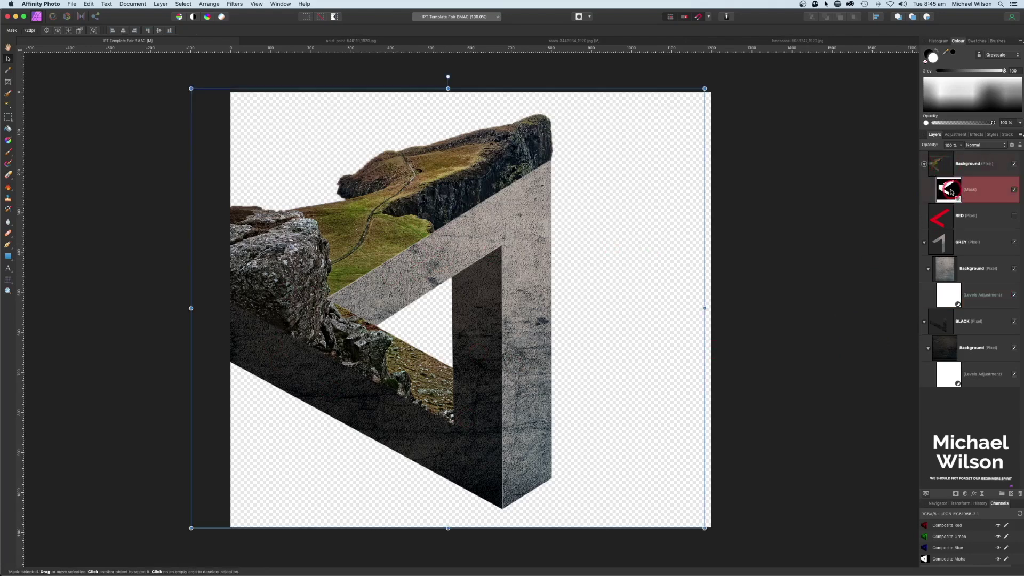
{"action": "left_click", "coordinate": [8, 153]}
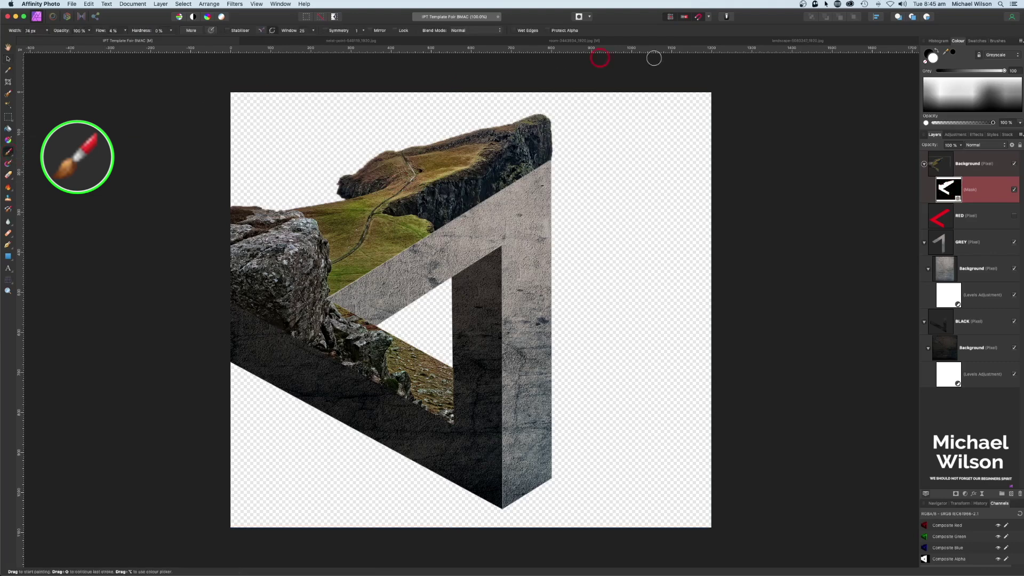
{"action": "left_click", "coordinate": [1007, 41]}
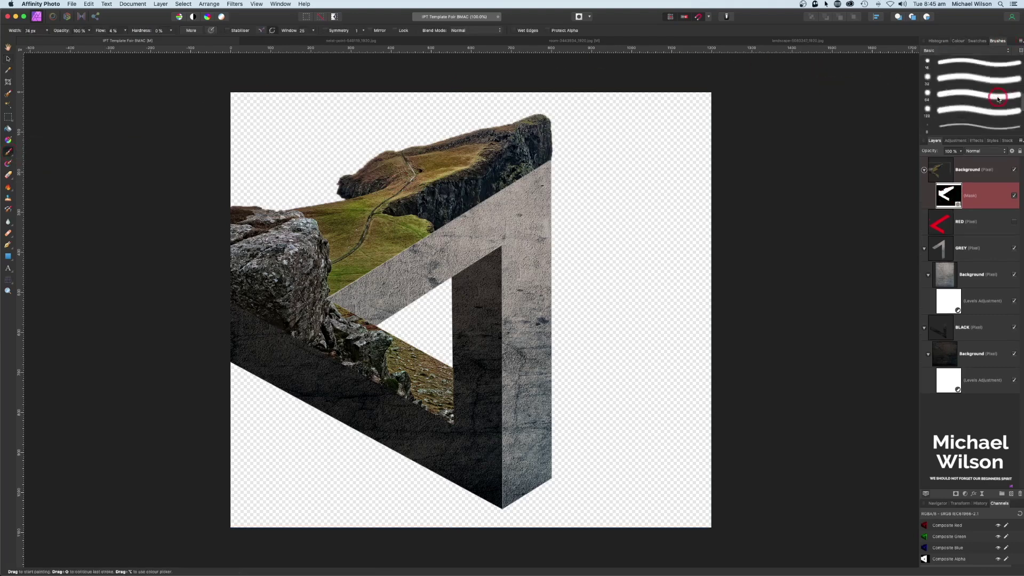
{"action": "left_click", "coordinate": [984, 112]}
{"action": "left_click", "coordinate": [958, 42]}
{"action": "left_click", "coordinate": [931, 54]}
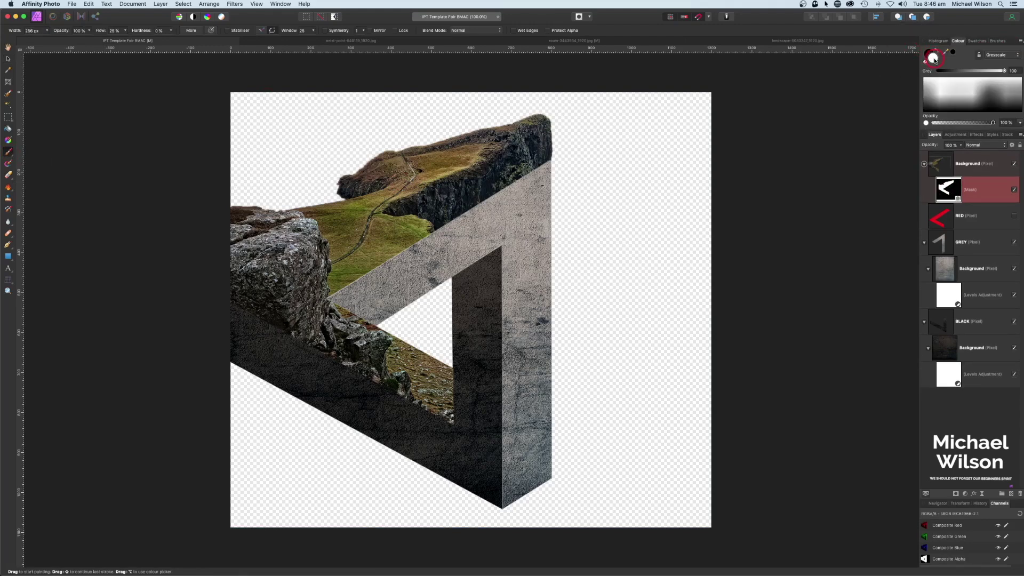
{"action": "left_click", "coordinate": [121, 31]}
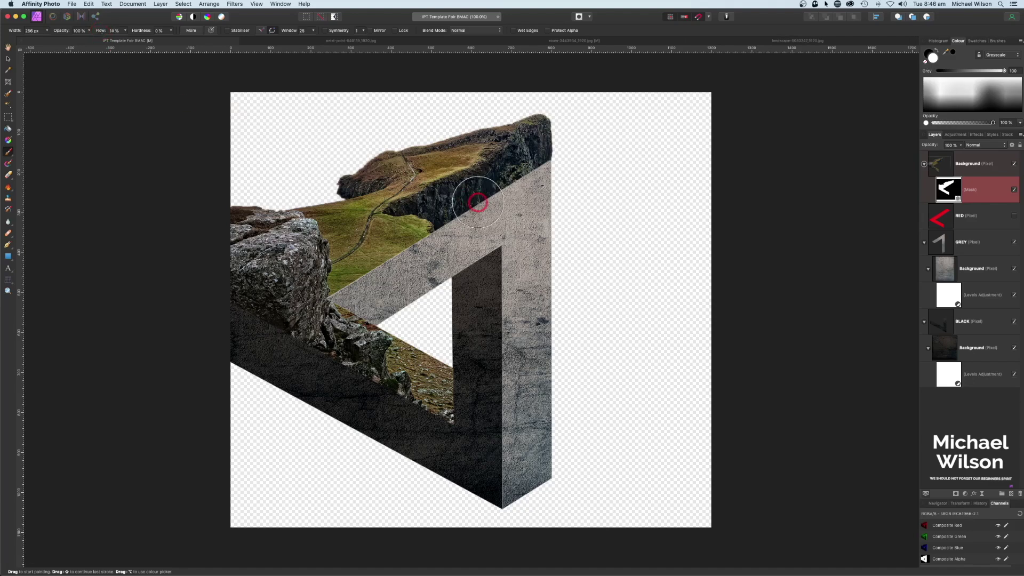
Step: Paint on the mask with a smaller brush to extend the foreground rocks over the upper edge of the black face
{"action": "key", "text": "bracketleft"}
{"action": "key", "text": "bracketleft"}
{"action": "key", "text": "bracketleft"}
{"action": "key", "text": "bracketleft"}
{"action": "key", "text": "bracketright"}
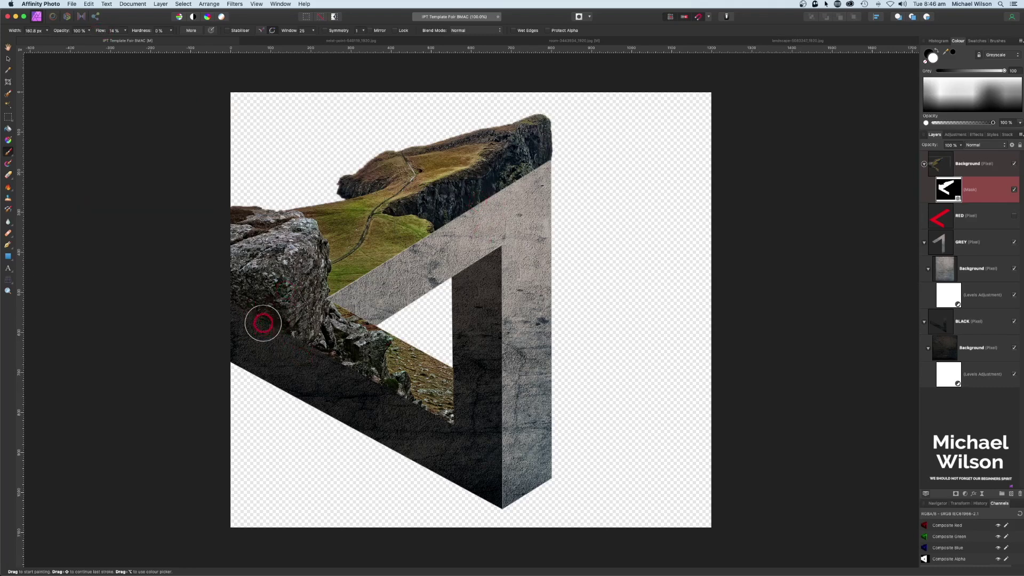
{"action": "mouse_move", "coordinate": [247, 321]}
{"action": "left_mouse_down"}
{"action": "mouse_move", "coordinate": [283, 353]}
{"action": "mouse_move", "coordinate": [270, 340]}
{"action": "mouse_move", "coordinate": [362, 381]}
{"action": "mouse_move", "coordinate": [343, 374]}
{"action": "mouse_move", "coordinate": [416, 430]}
{"action": "mouse_move", "coordinate": [405, 422]}
{"action": "mouse_move", "coordinate": [433, 430]}
{"action": "mouse_move", "coordinate": [395, 393]}
{"action": "mouse_move", "coordinate": [408, 403]}
{"action": "mouse_move", "coordinate": [387, 400]}
{"action": "mouse_move", "coordinate": [406, 424]}
{"action": "mouse_move", "coordinate": [372, 414]}
{"action": "mouse_move", "coordinate": [329, 375]}
{"action": "mouse_move", "coordinate": [262, 356]}
{"action": "mouse_move", "coordinate": [255, 344]}
{"action": "mouse_move", "coordinate": [367, 409]}
{"action": "mouse_move", "coordinate": [402, 418]}
{"action": "mouse_move", "coordinate": [383, 403]}
{"action": "mouse_move", "coordinate": [424, 429]}
{"action": "mouse_move", "coordinate": [448, 429]}
{"action": "mouse_move", "coordinate": [283, 349]}
{"action": "left_mouse_up"}
{"action": "key", "text": "bracketleft"}
{"action": "key", "text": "bracketleft"}
{"action": "key", "text": "bracketleft"}
{"action": "key", "text": "bracketleft"}
{"action": "key", "text": "bracketleft"}
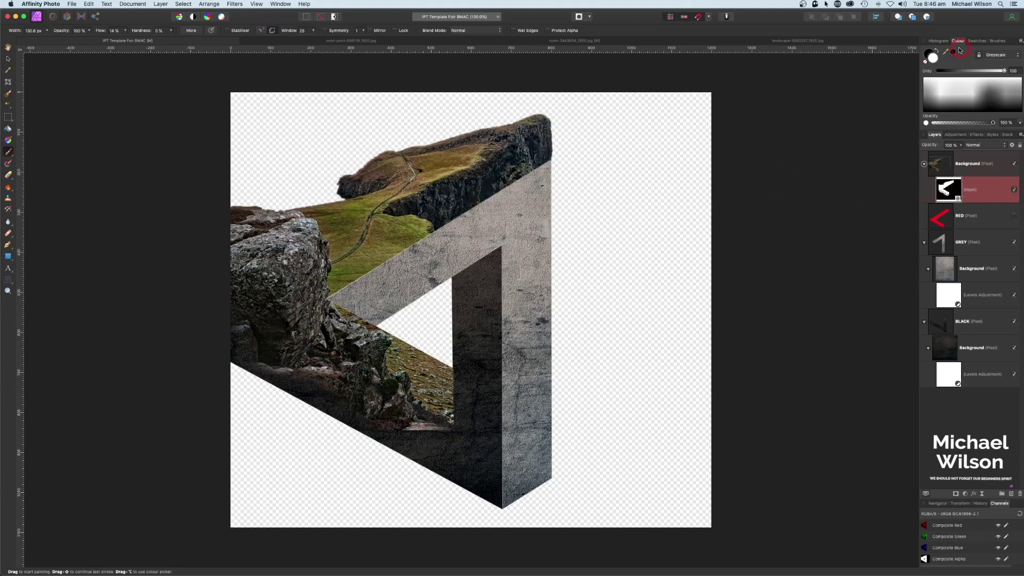
Step: Paint on the mask with a small brush to blend the cliff base and grass edge irregularly into the sloping grey face
{"action": "key", "text": "bracketleft"}
{"action": "mouse_move", "coordinate": [449, 230]}
{"action": "left_mouse_down"}
{"action": "mouse_move", "coordinate": [471, 234]}
{"action": "mouse_move", "coordinate": [464, 215]}
{"action": "left_mouse_up"}
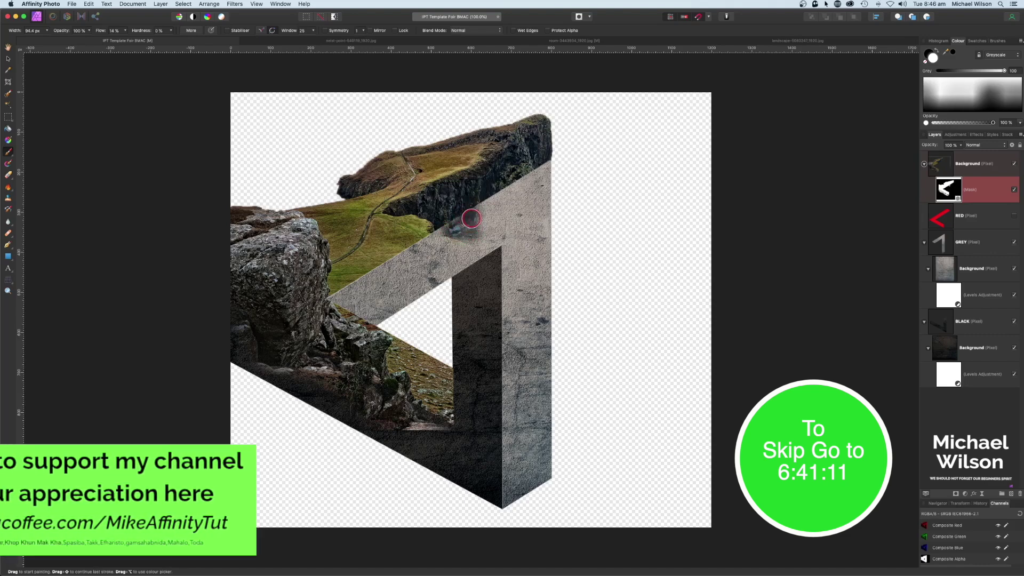
{"action": "key", "text": "bracketright"}
{"action": "key", "text": "bracketright"}
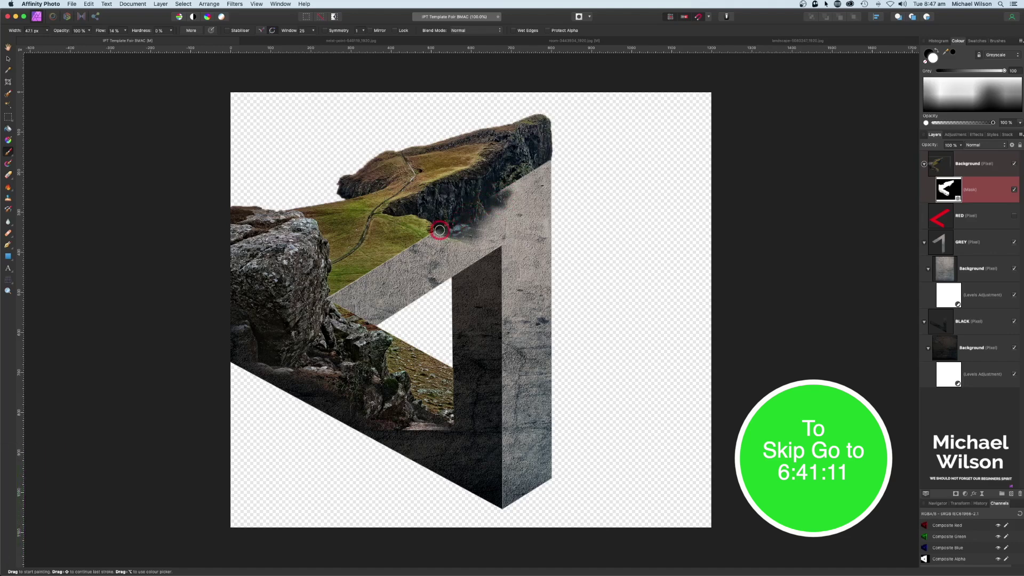
{"action": "mouse_move", "coordinate": [500, 194]}
{"action": "left_mouse_down"}
{"action": "mouse_move", "coordinate": [512, 203]}
{"action": "mouse_move", "coordinate": [507, 188]}
{"action": "mouse_move", "coordinate": [526, 192]}
{"action": "mouse_move", "coordinate": [513, 188]}
{"action": "left_mouse_up"}
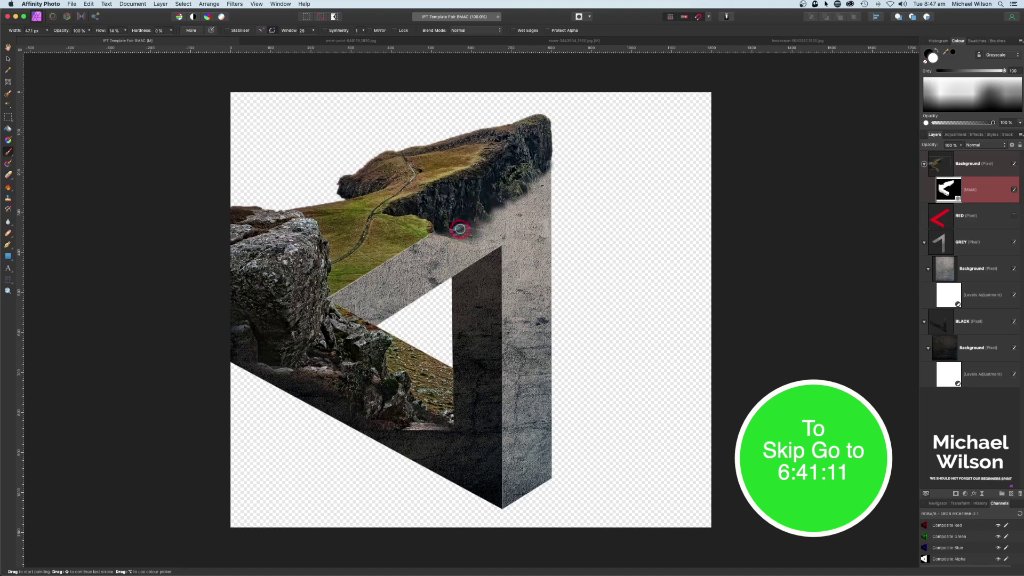
{"action": "left_click_drag", "start_coordinate": [473, 236], "coordinate": [477, 223]}
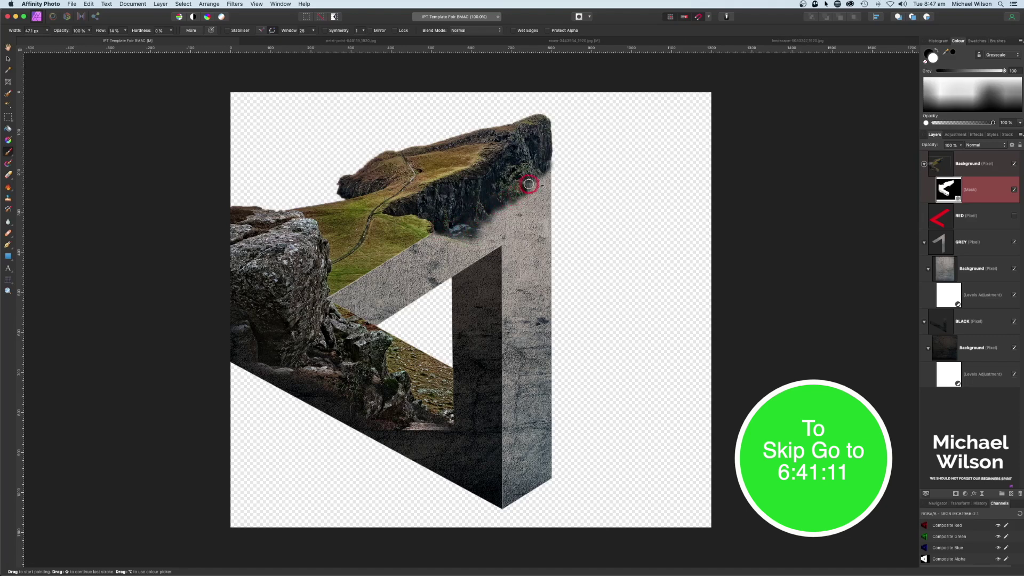
{"action": "mouse_move", "coordinate": [482, 189]}
{"action": "left_mouse_down"}
{"action": "mouse_move", "coordinate": [434, 206]}
{"action": "mouse_move", "coordinate": [458, 226]}
{"action": "mouse_move", "coordinate": [368, 286]}
{"action": "mouse_move", "coordinate": [375, 238]}
{"action": "left_mouse_up"}
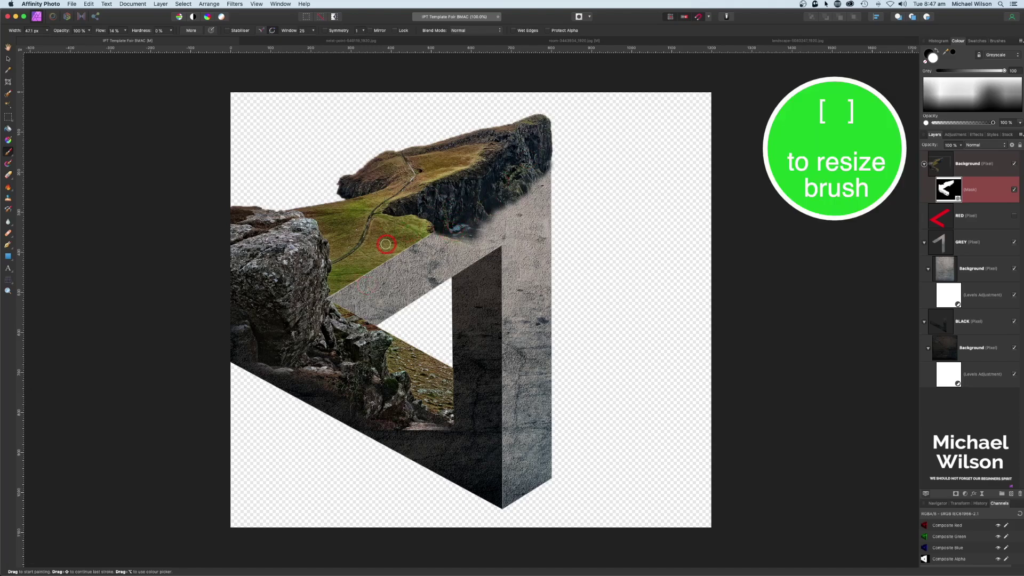
{"action": "mouse_move", "coordinate": [386, 244]}
{"action": "left_mouse_down"}
{"action": "mouse_move", "coordinate": [344, 286]}
{"action": "mouse_move", "coordinate": [428, 239]}
{"action": "mouse_move", "coordinate": [333, 302]}
{"action": "mouse_move", "coordinate": [419, 252]}
{"action": "mouse_move", "coordinate": [429, 228]}
{"action": "mouse_move", "coordinate": [398, 265]}
{"action": "mouse_move", "coordinate": [337, 299]}
{"action": "left_mouse_up"}
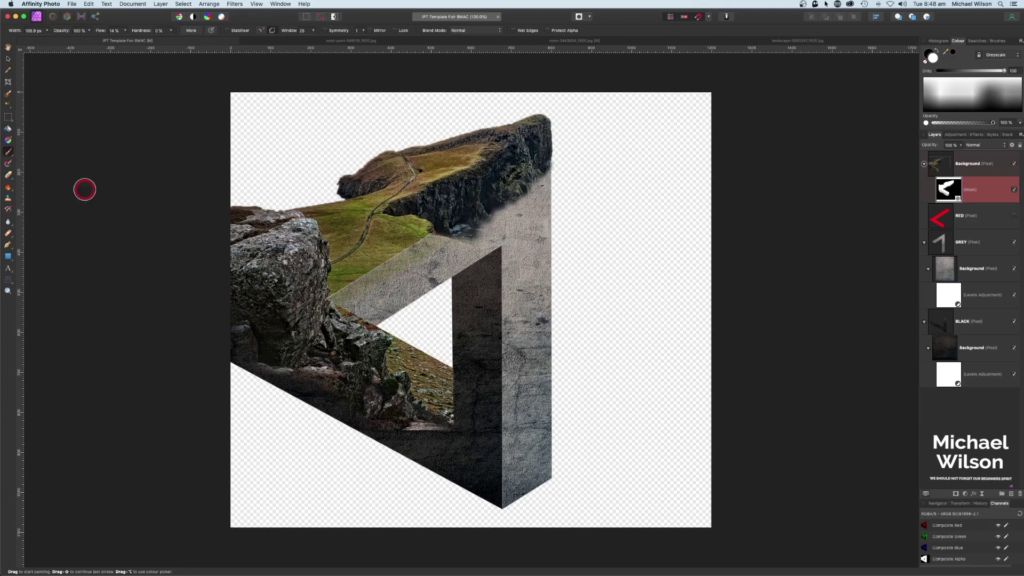
Step: Copy the lighthouse seascape photo and paste it into the impossible triangle template document
{"action": "left_click", "coordinate": [783, 41]}
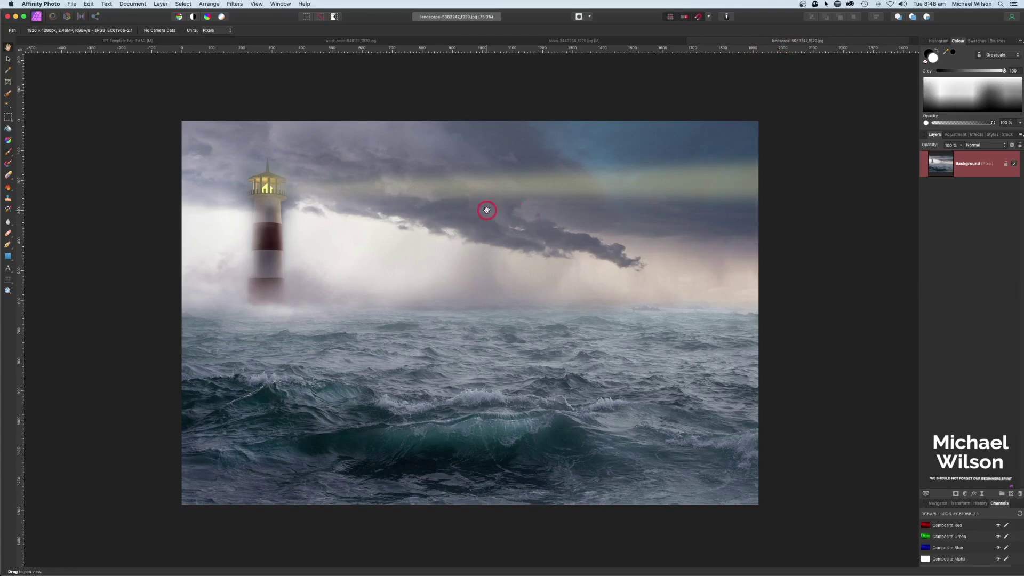
{"action": "key", "text": "super+c"}
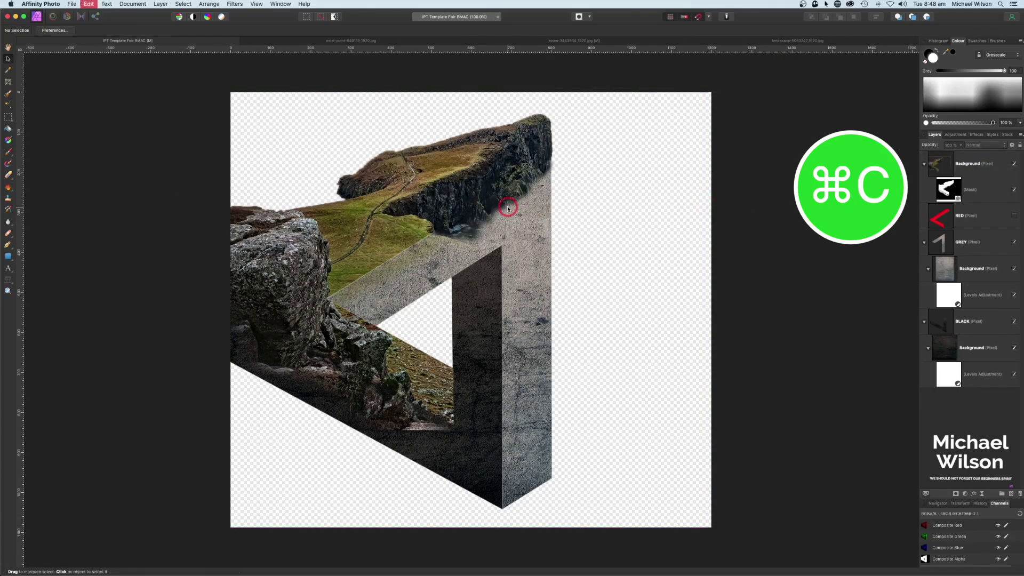
{"action": "key", "text": "super+v"}
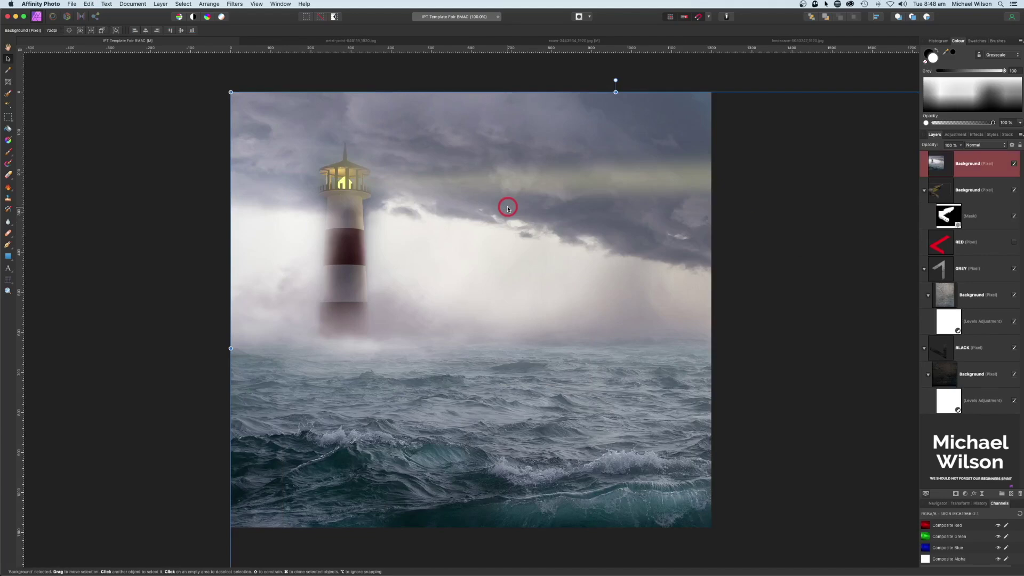
Step: Scale the pasted seascape down to almost the canvas width and align it with the canvas's left edge
{"action": "left_click_drag", "start_coordinate": [231, 92], "coordinate": [494, 270]}
{"action": "left_click_drag", "start_coordinate": [594, 304], "coordinate": [305, 153]}
{"action": "left_click_drag", "start_coordinate": [206, 114], "coordinate": [239, 135]}
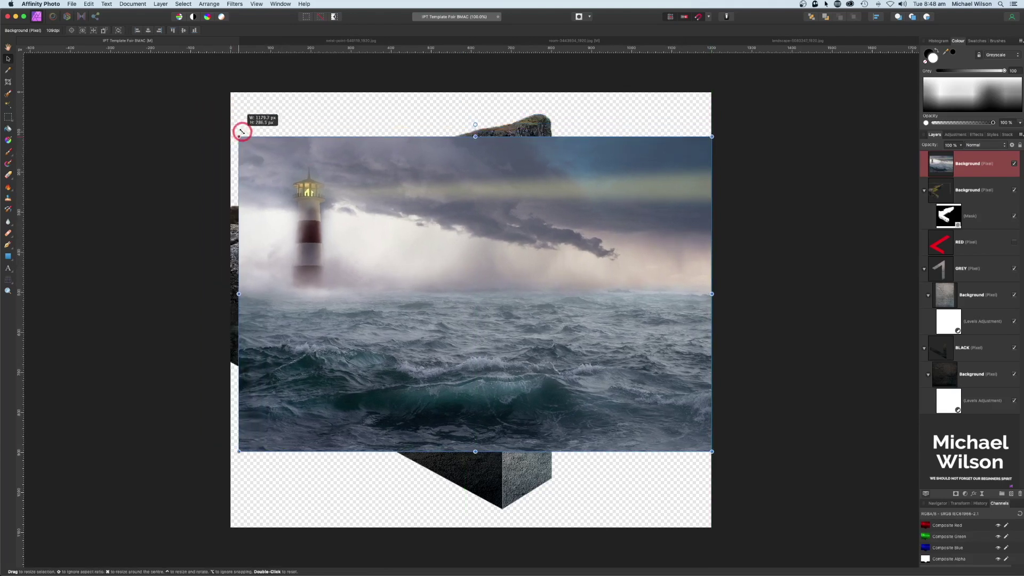
{"action": "left_click_drag", "start_coordinate": [507, 206], "coordinate": [500, 202]}
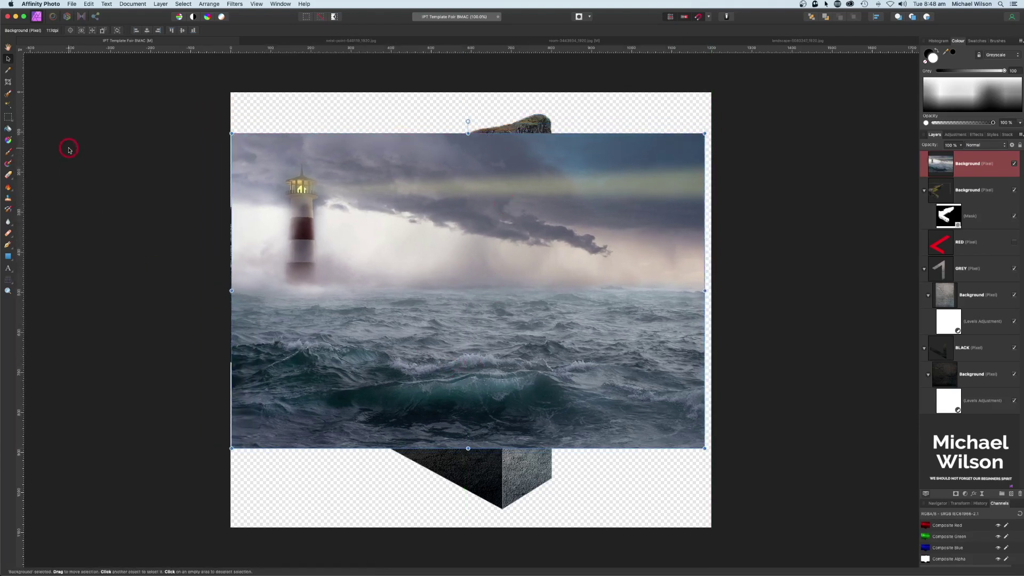
Step: Copy the cresting wave in the lower centre of the seascape to its own hidden layer using a rectangular selection
{"action": "left_click", "coordinate": [11, 120]}
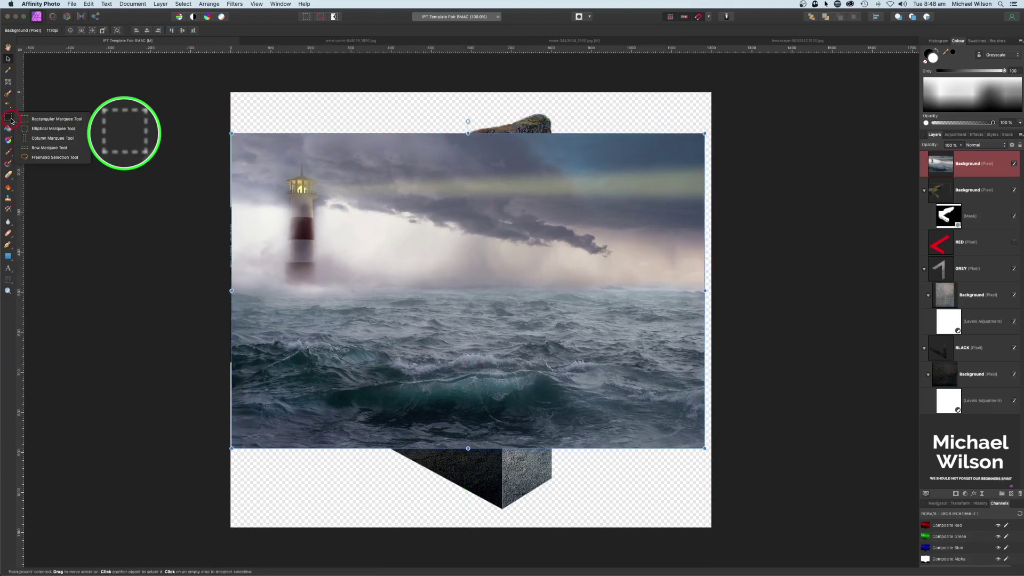
{"action": "left_click", "coordinate": [53, 118]}
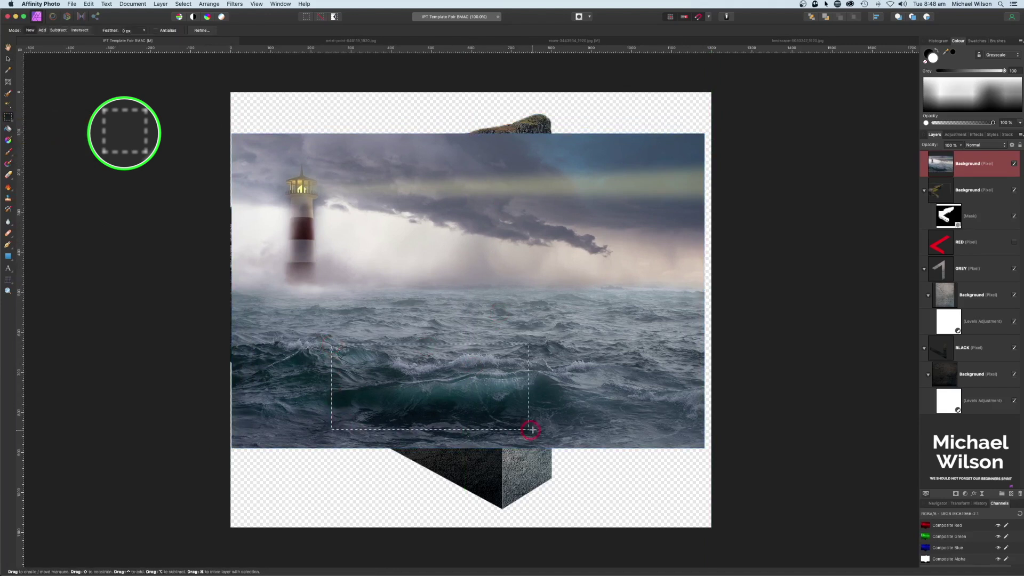
{"action": "left_click_drag", "start_coordinate": [525, 430], "coordinate": [589, 431]}
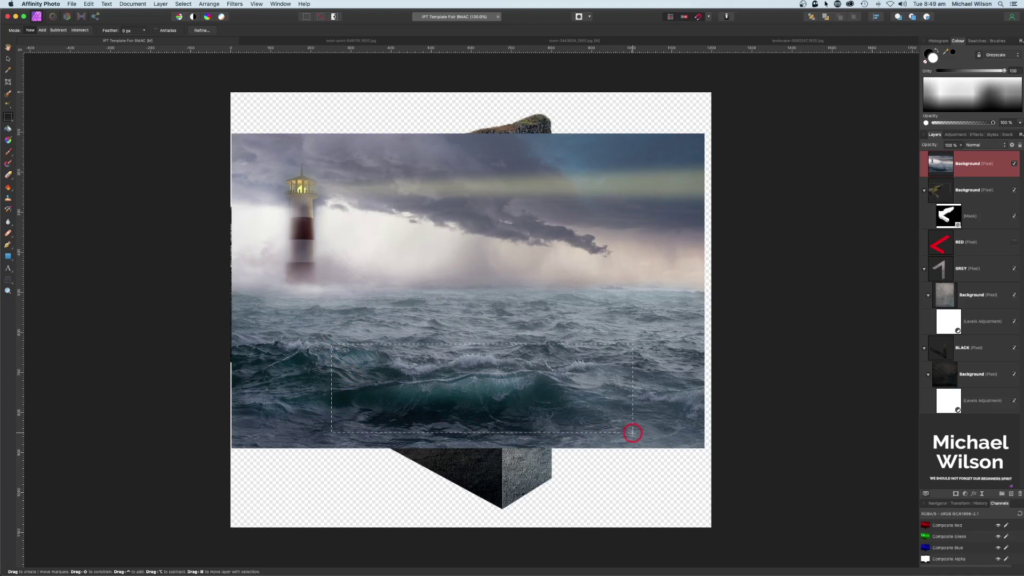
{"action": "key", "text": "super+j"}
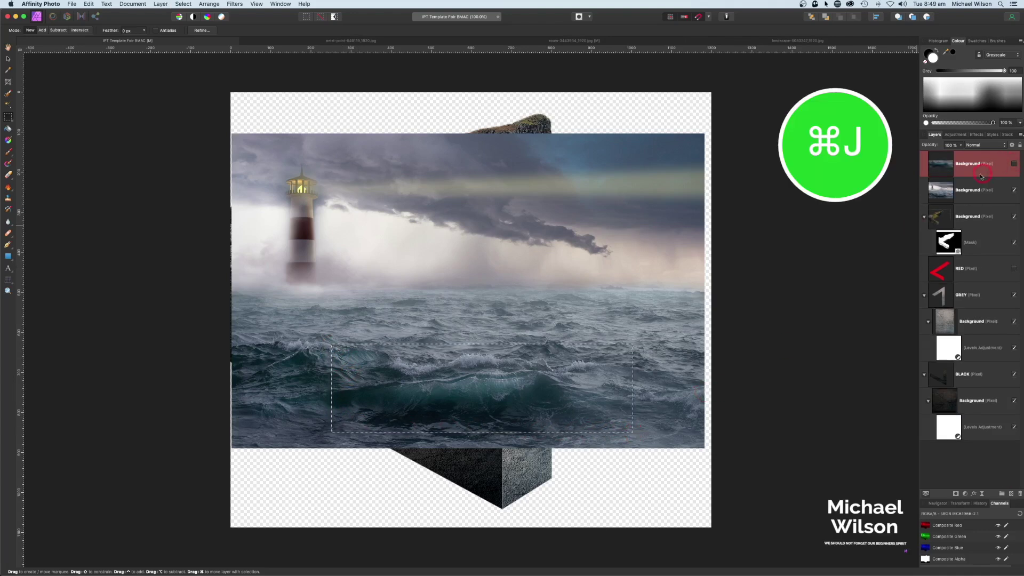
Step: Enlarge and reposition the full seascape layer to cover the whole canvas, leaving the lighthouse outside its left edge
{"action": "left_click", "coordinate": [963, 193]}
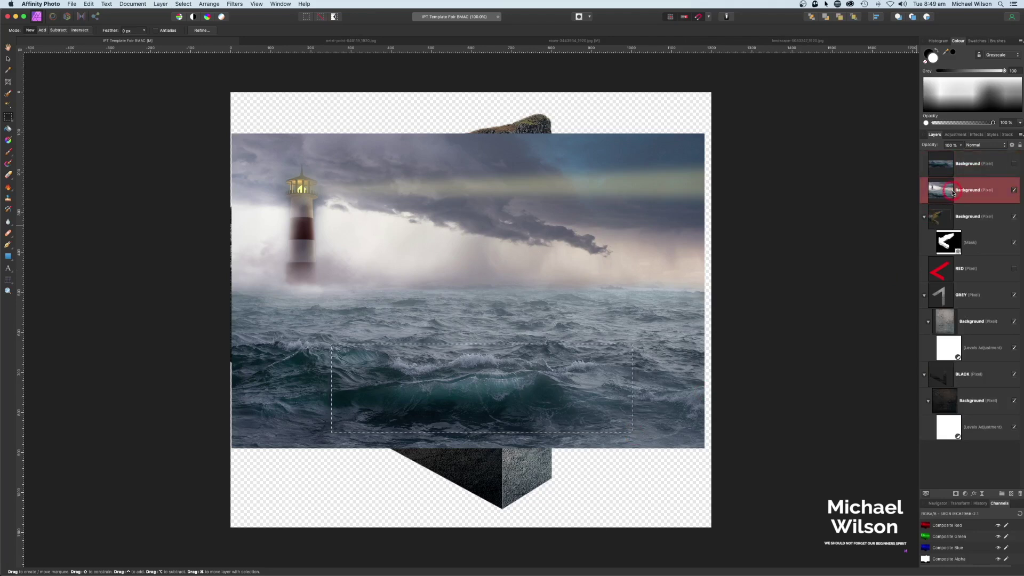
{"action": "key", "text": "v"}
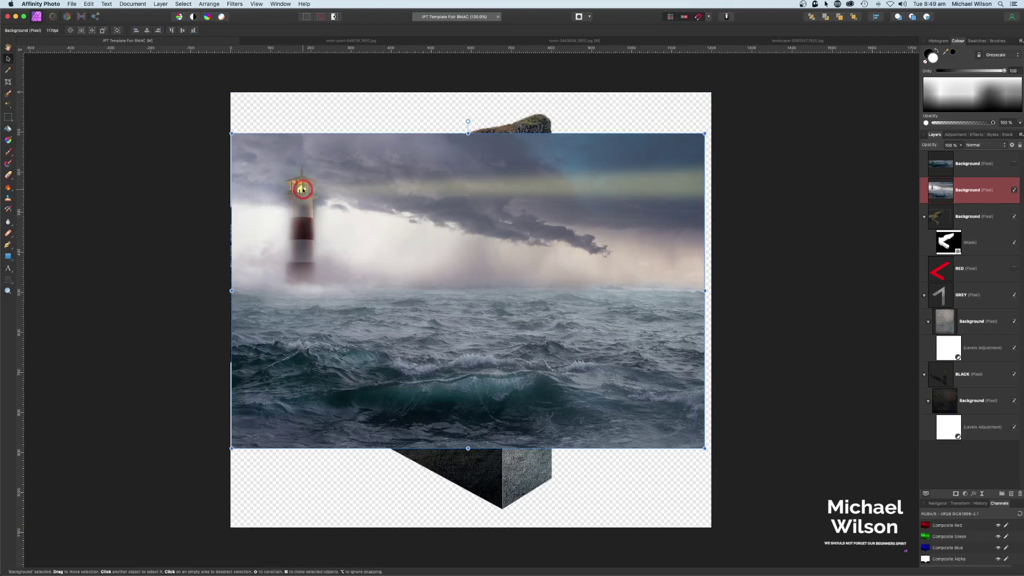
{"action": "left_click_drag", "start_coordinate": [366, 238], "coordinate": [281, 204]}
{"action": "left_click_drag", "start_coordinate": [617, 404], "coordinate": [783, 556]}
{"action": "left_click_drag", "start_coordinate": [709, 434], "coordinate": [678, 433]}
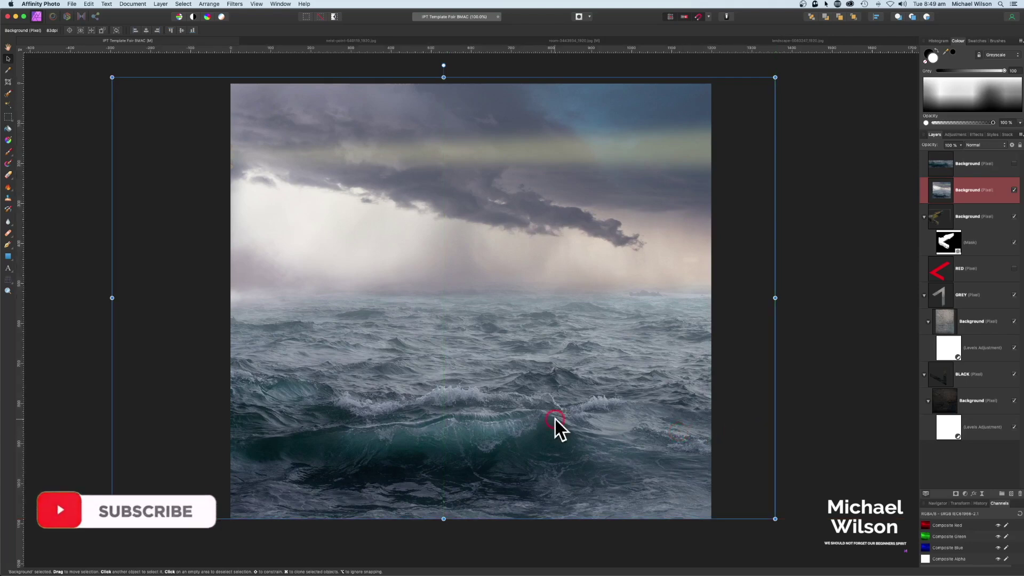
Step: Move the full seascape layer to the very bottom of the layer stack, behind the triangle
{"action": "left_click", "coordinate": [826, 393]}
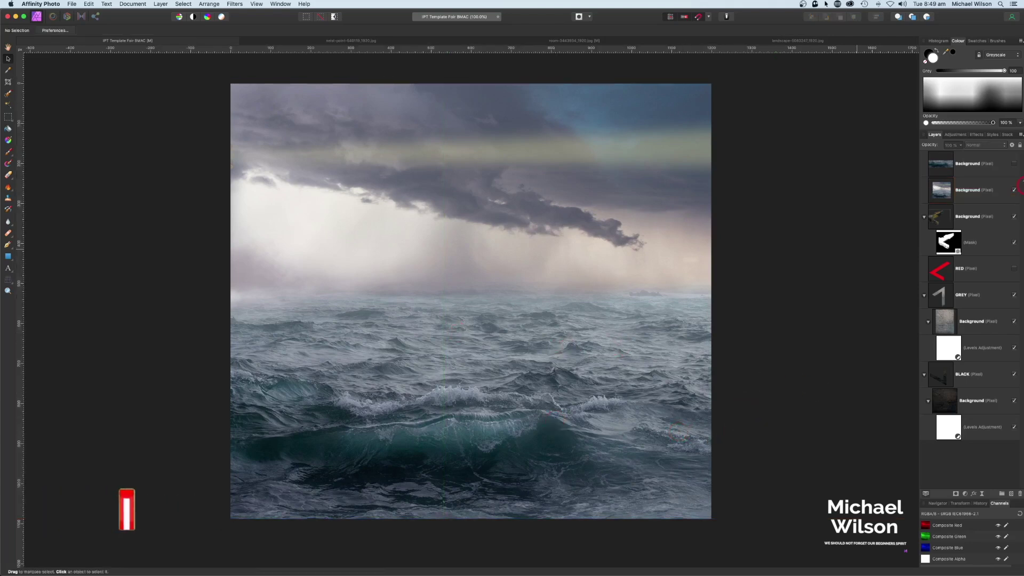
{"action": "left_click", "coordinate": [985, 192]}
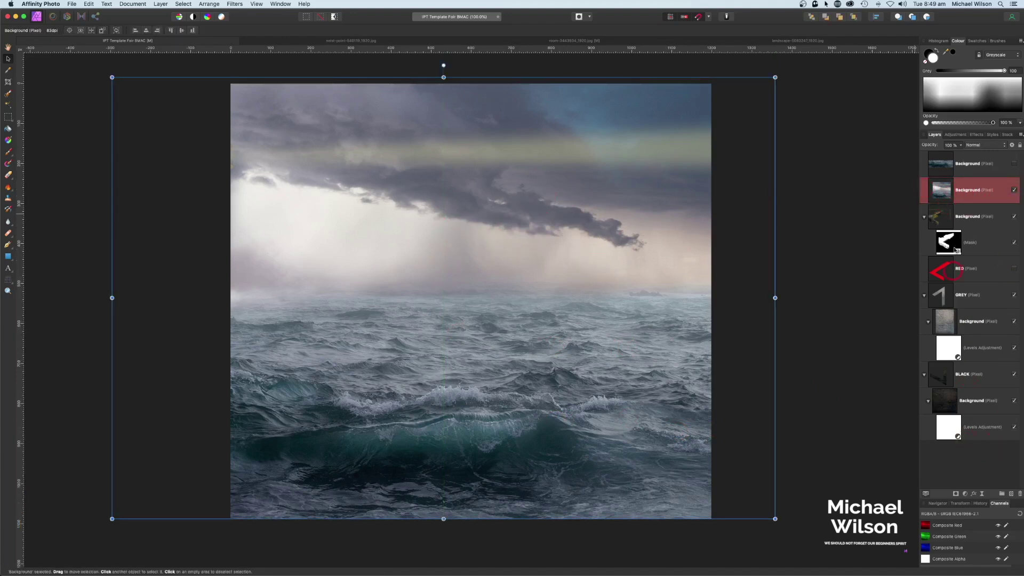
{"action": "left_click_drag", "start_coordinate": [971, 191], "coordinate": [951, 441]}
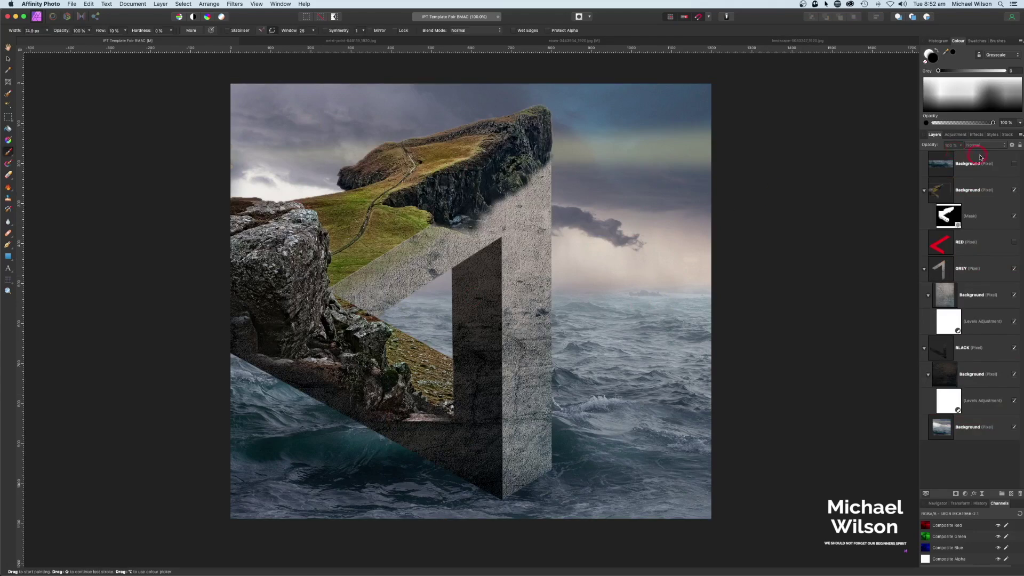
Step: Show the wave layer, then rotate, move and slightly stretch it along the lower sloping edge of the black face
{"action": "left_click", "coordinate": [974, 164]}
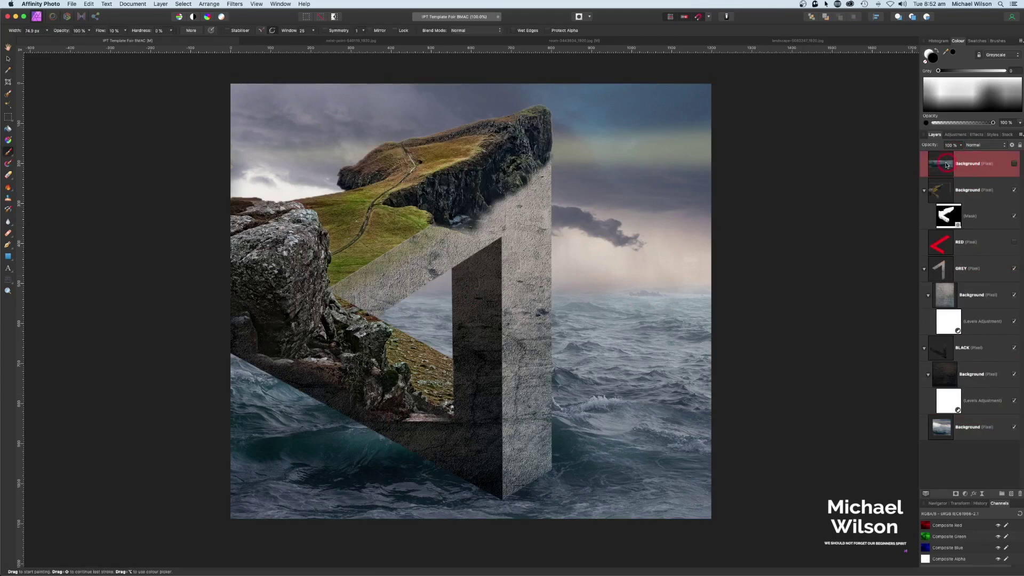
{"action": "left_click", "coordinate": [1014, 164]}
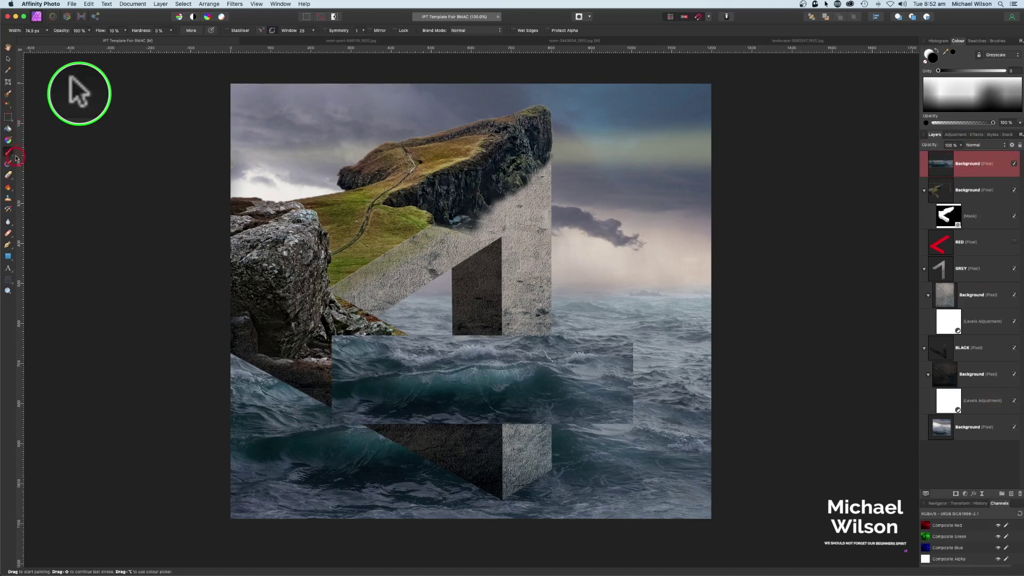
{"action": "left_click", "coordinate": [9, 59]}
{"action": "left_click_drag", "start_coordinate": [393, 359], "coordinate": [306, 362]}
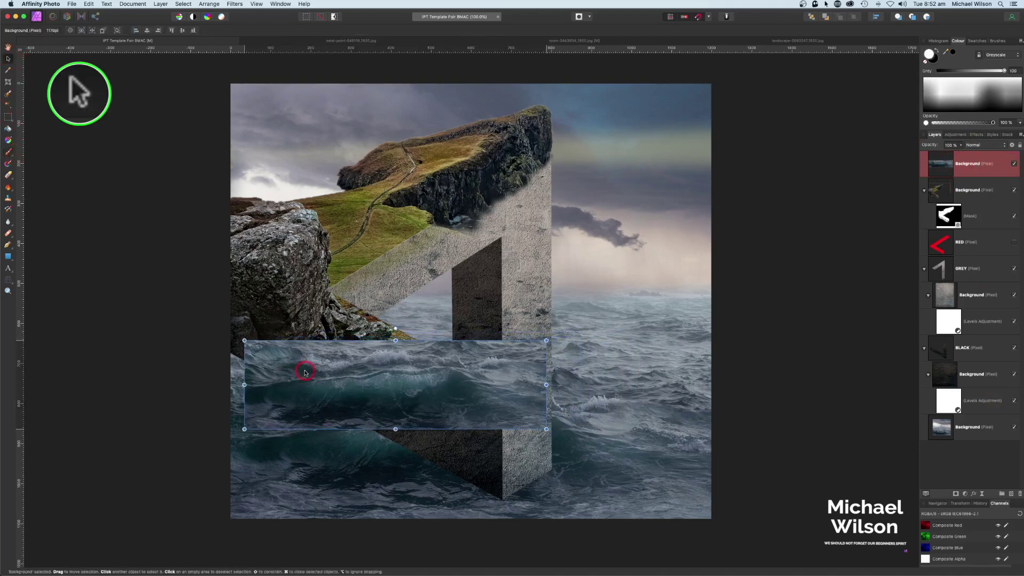
{"action": "left_click_drag", "start_coordinate": [396, 329], "coordinate": [420, 345]}
{"action": "left_click_drag", "start_coordinate": [412, 397], "coordinate": [359, 472]}
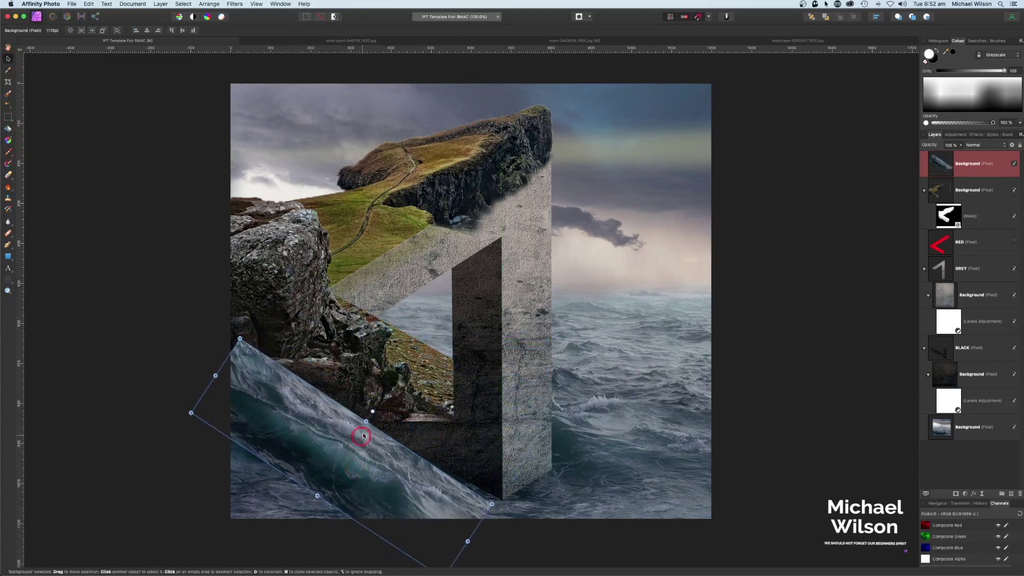
{"action": "left_click_drag", "start_coordinate": [372, 413], "coordinate": [370, 433]}
{"action": "left_click_drag", "start_coordinate": [489, 516], "coordinate": [501, 522]}
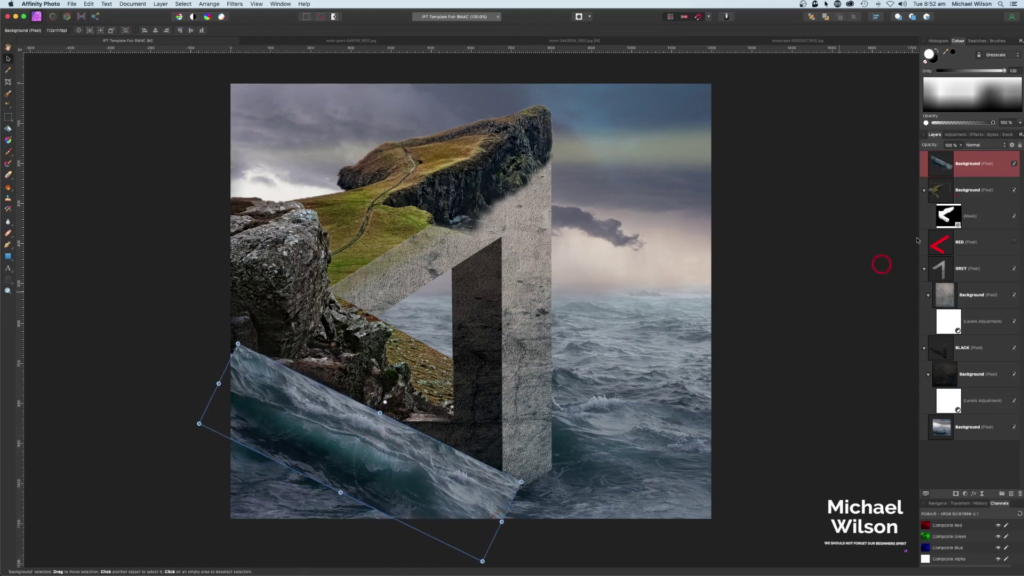
Step: Lower the wave layer's opacity to 58% and shift it up over the black face's lower edge
{"action": "left_click", "coordinate": [962, 146]}
{"action": "left_click_drag", "start_coordinate": [963, 154], "coordinate": [938, 154]}
{"action": "left_click_drag", "start_coordinate": [373, 442], "coordinate": [365, 425]}
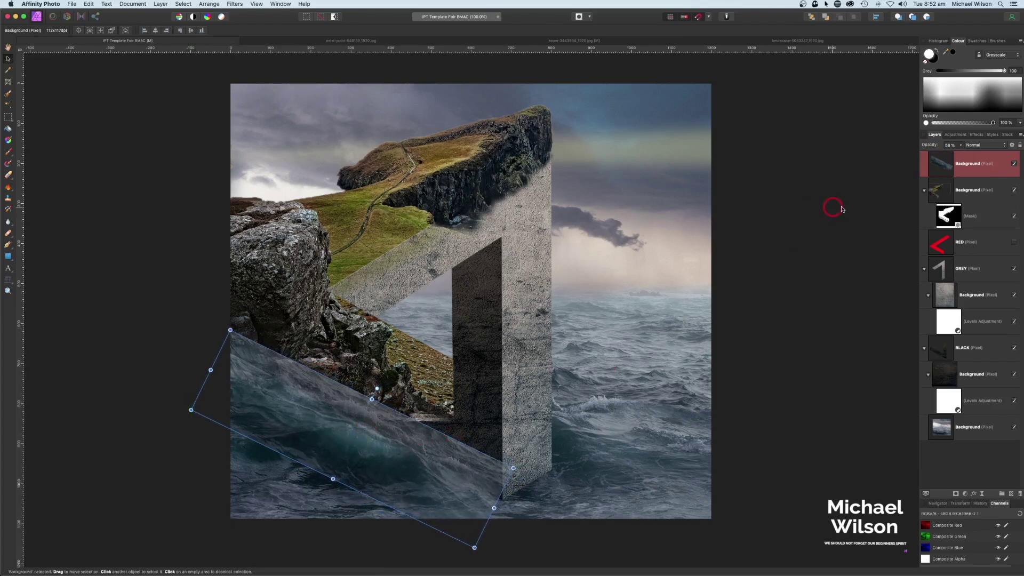
Step: Add a mask to the wave layer and paint black at 10% flow along its upper edge to blend it into the rocks
{"action": "left_click", "coordinate": [962, 489]}
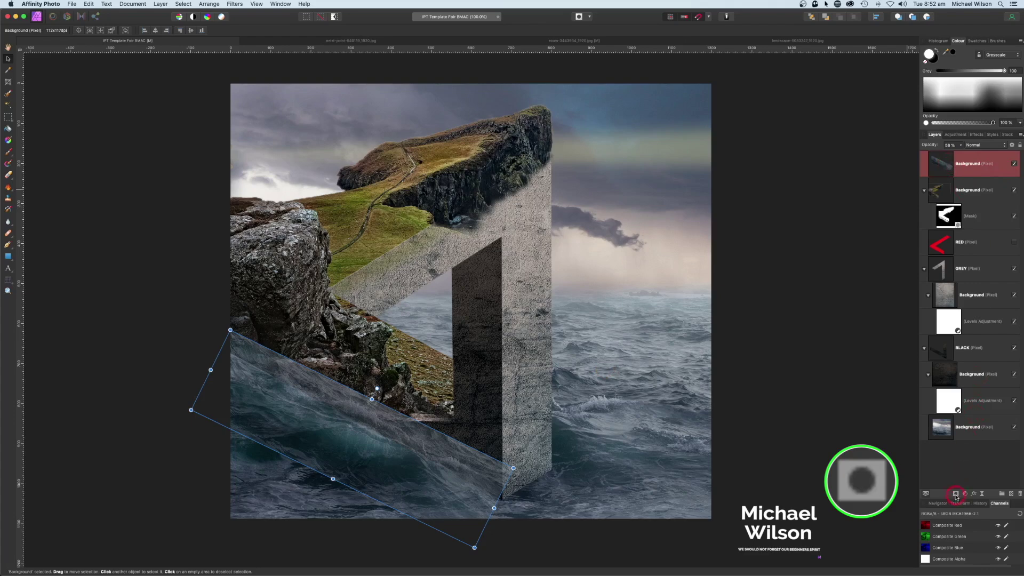
{"action": "left_click", "coordinate": [956, 494]}
{"action": "left_click", "coordinate": [948, 190]}
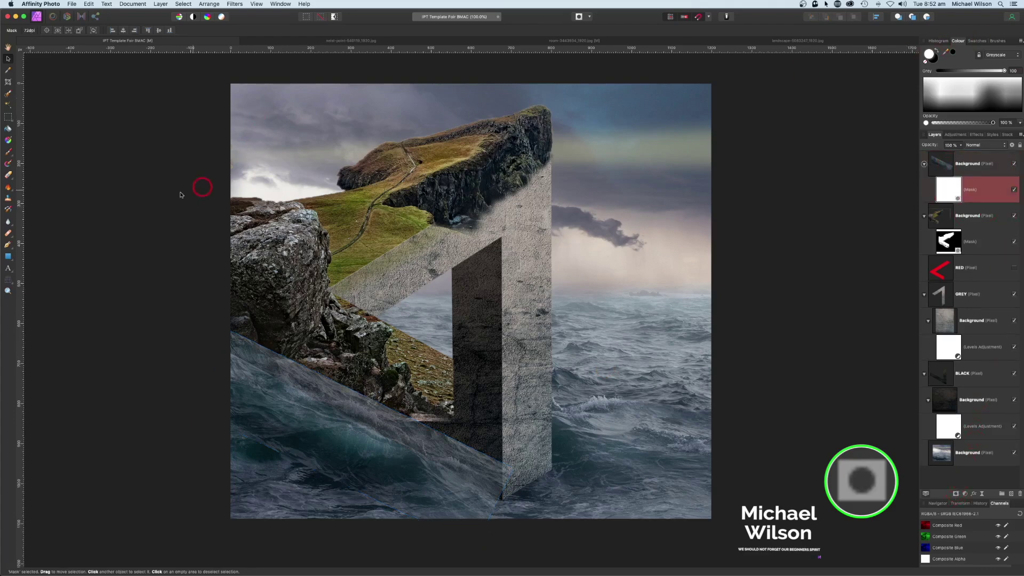
{"action": "left_click", "coordinate": [8, 153]}
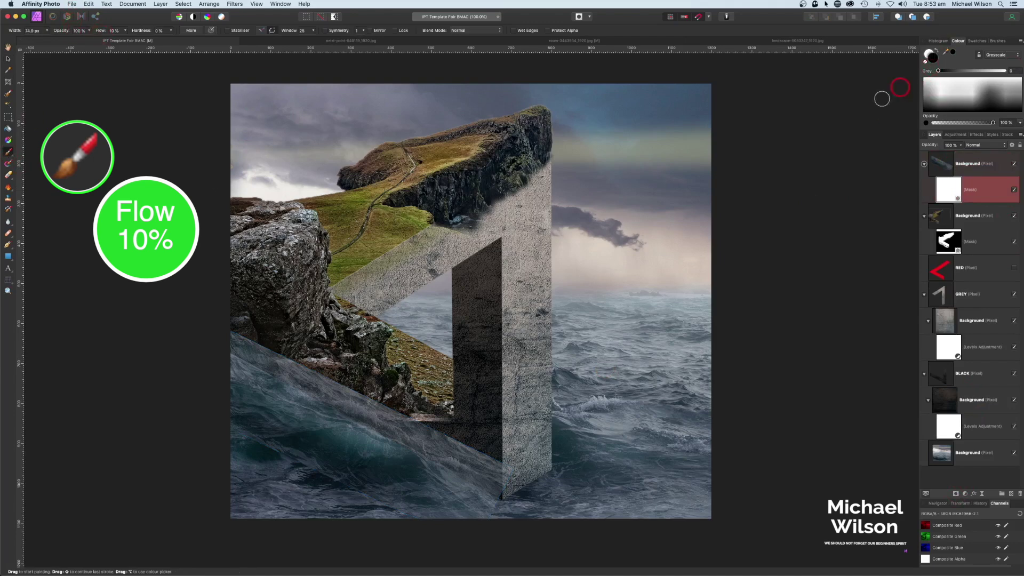
{"action": "left_click", "coordinate": [942, 53]}
{"action": "left_click", "coordinate": [938, 51]}
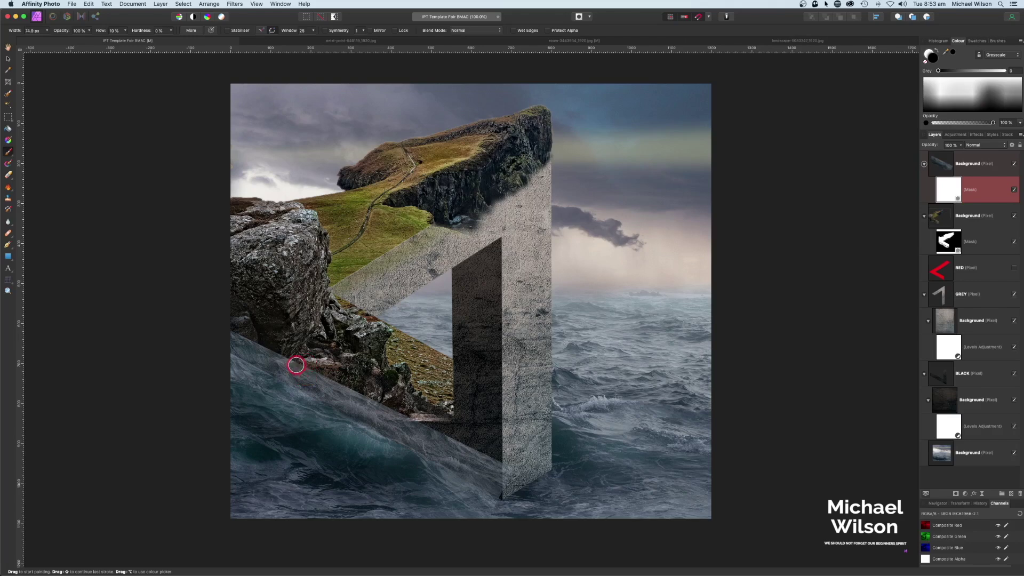
{"action": "mouse_move", "coordinate": [287, 363]}
{"action": "left_mouse_down"}
{"action": "mouse_move", "coordinate": [240, 341]}
{"action": "mouse_move", "coordinate": [311, 379]}
{"action": "mouse_move", "coordinate": [247, 345]}
{"action": "mouse_move", "coordinate": [300, 377]}
{"action": "mouse_move", "coordinate": [336, 378]}
{"action": "mouse_move", "coordinate": [461, 443]}
{"action": "mouse_move", "coordinate": [475, 461]}
{"action": "mouse_move", "coordinate": [490, 459]}
{"action": "mouse_move", "coordinate": [506, 486]}
{"action": "mouse_move", "coordinate": [488, 522]}
{"action": "mouse_move", "coordinate": [500, 481]}
{"action": "mouse_move", "coordinate": [480, 449]}
{"action": "mouse_move", "coordinate": [498, 462]}
{"action": "mouse_move", "coordinate": [437, 435]}
{"action": "mouse_move", "coordinate": [496, 454]}
{"action": "mouse_move", "coordinate": [414, 422]}
{"action": "mouse_move", "coordinate": [389, 396]}
{"action": "mouse_move", "coordinate": [311, 371]}
{"action": "mouse_move", "coordinate": [475, 459]}
{"action": "mouse_move", "coordinate": [492, 488]}
{"action": "mouse_move", "coordinate": [431, 513]}
{"action": "mouse_move", "coordinate": [386, 504]}
{"action": "mouse_move", "coordinate": [232, 426]}
{"action": "mouse_move", "coordinate": [258, 338]}
{"action": "mouse_move", "coordinate": [243, 336]}
{"action": "mouse_move", "coordinate": [256, 334]}
{"action": "mouse_move", "coordinate": [272, 355]}
{"action": "mouse_move", "coordinate": [434, 426]}
{"action": "mouse_move", "coordinate": [496, 471]}
{"action": "mouse_move", "coordinate": [322, 373]}
{"action": "mouse_move", "coordinate": [231, 342]}
{"action": "mouse_move", "coordinate": [235, 331]}
{"action": "mouse_move", "coordinate": [370, 391]}
{"action": "left_mouse_up"}
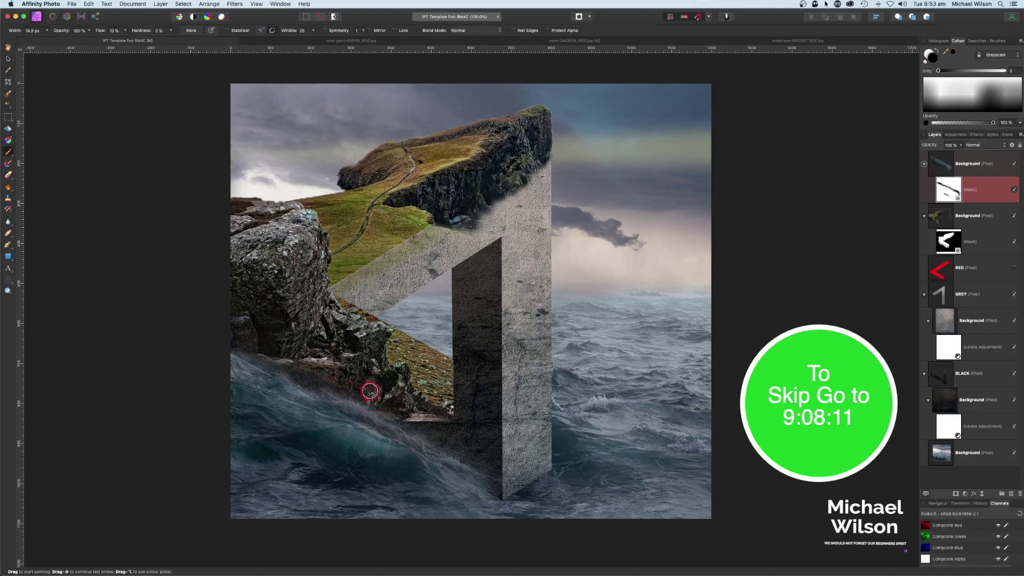
Step: Restore the wave layer's opacity to 100% and paint its mask to blend the remaining wave edges into the sea and black face
{"action": "left_click", "coordinate": [942, 166]}
{"action": "left_click_drag", "start_coordinate": [960, 145], "coordinate": [985, 156]}
{"action": "mouse_move", "coordinate": [309, 397]}
{"action": "left_mouse_down"}
{"action": "mouse_move", "coordinate": [329, 383]}
{"action": "mouse_move", "coordinate": [439, 431]}
{"action": "mouse_move", "coordinate": [491, 466]}
{"action": "mouse_move", "coordinate": [502, 503]}
{"action": "left_mouse_up"}
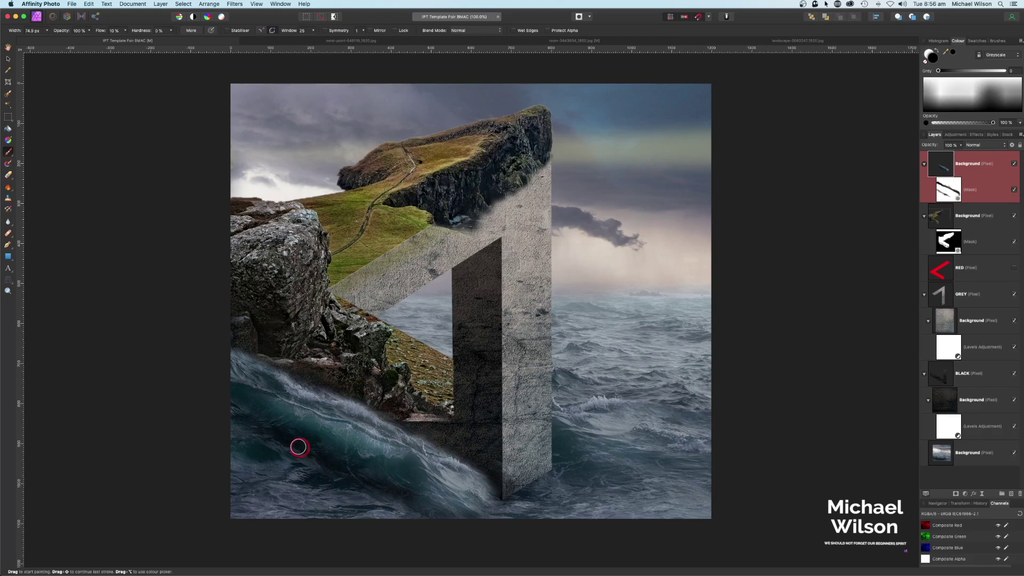
Step: Add a mask to the GREY layer and paint black across the pillar's base to sink it softly into the water
{"action": "left_click", "coordinate": [963, 297]}
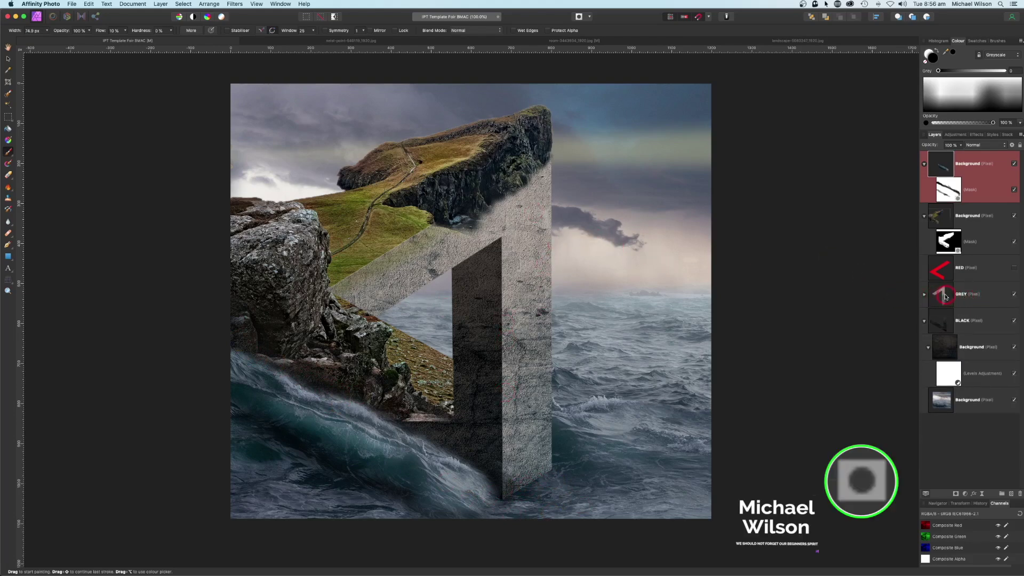
{"action": "left_click", "coordinate": [956, 494]}
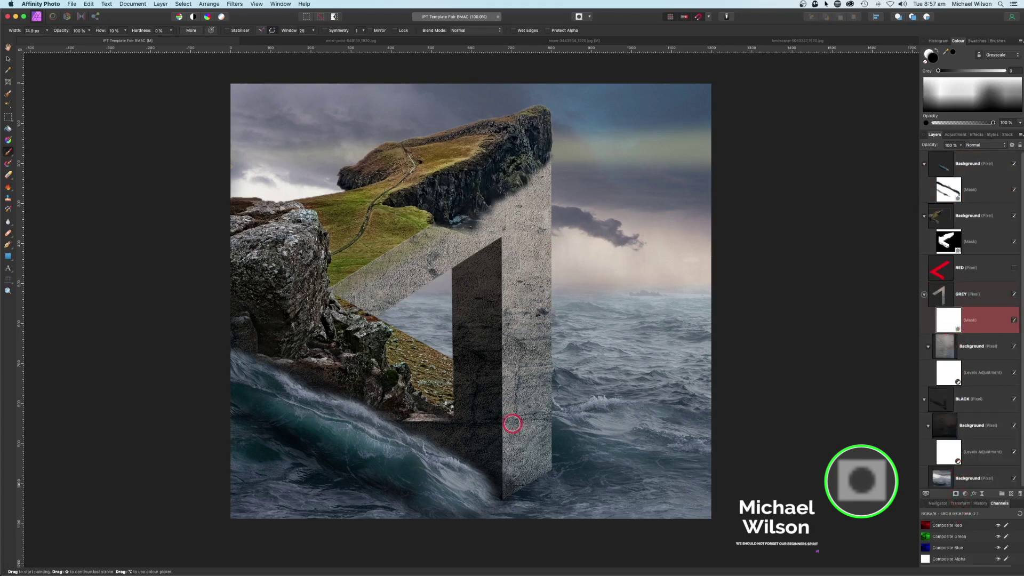
{"action": "key", "text": "b"}
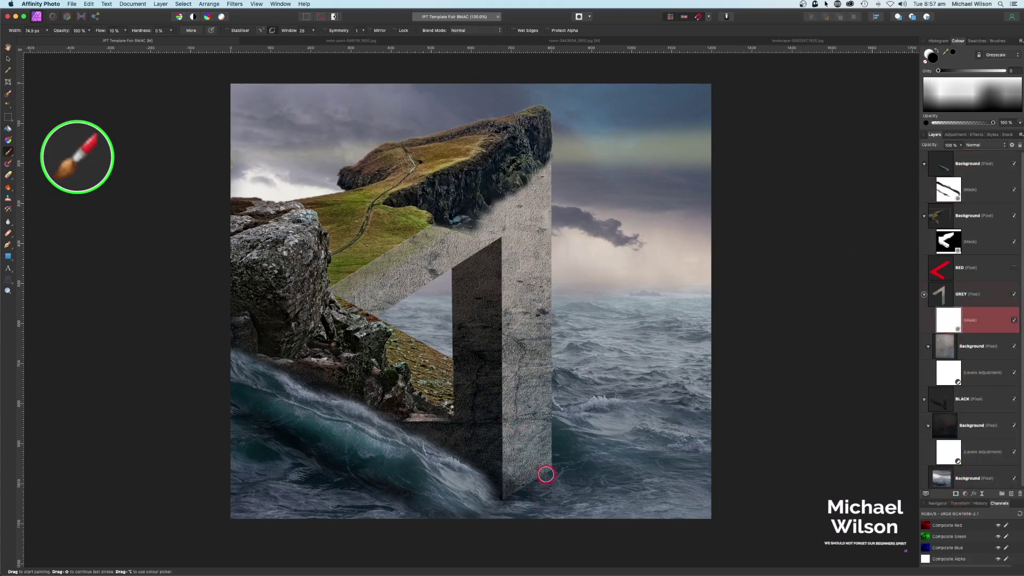
{"action": "mouse_move", "coordinate": [548, 472]}
{"action": "left_mouse_down"}
{"action": "mouse_move", "coordinate": [506, 493]}
{"action": "mouse_move", "coordinate": [556, 466]}
{"action": "mouse_move", "coordinate": [513, 495]}
{"action": "mouse_move", "coordinate": [544, 476]}
{"action": "left_mouse_up"}
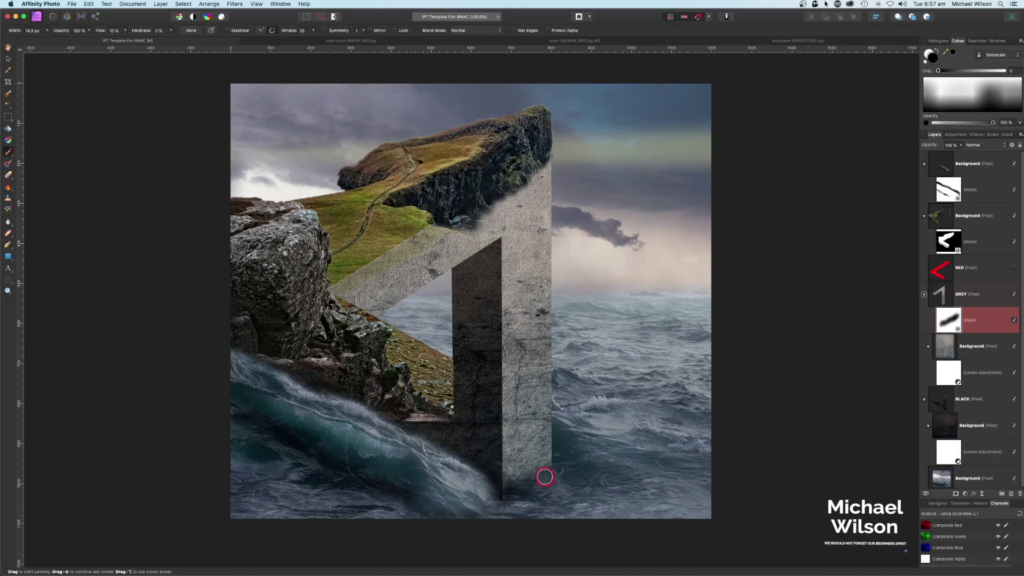
{"action": "mouse_move", "coordinate": [603, 446]}
{"action": "left_mouse_down"}
{"action": "mouse_move", "coordinate": [599, 400]}
{"action": "mouse_move", "coordinate": [636, 418]}
{"action": "left_mouse_up"}
Step: Add an empty pixel layer above the masked wave layer and activate the Clone Brush
{"action": "left_click", "coordinate": [922, 166]}
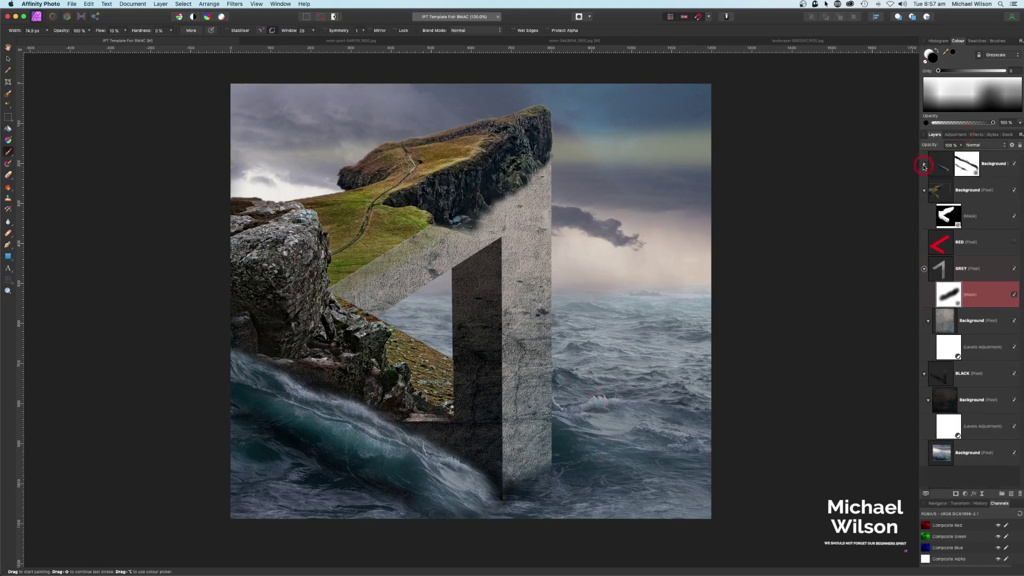
{"action": "left_click", "coordinate": [934, 166]}
{"action": "left_click", "coordinate": [1011, 494]}
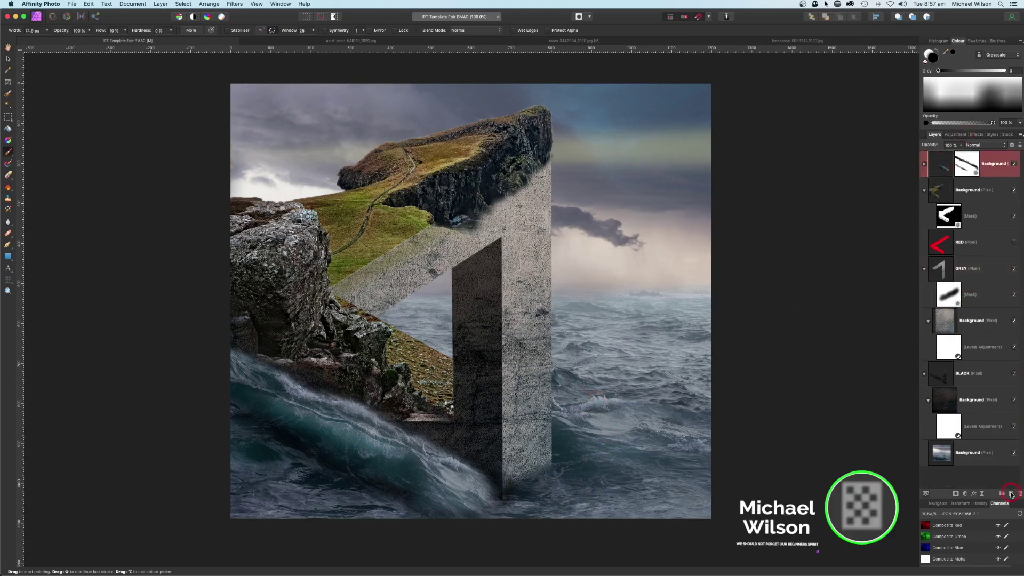
{"action": "left_click", "coordinate": [1011, 494]}
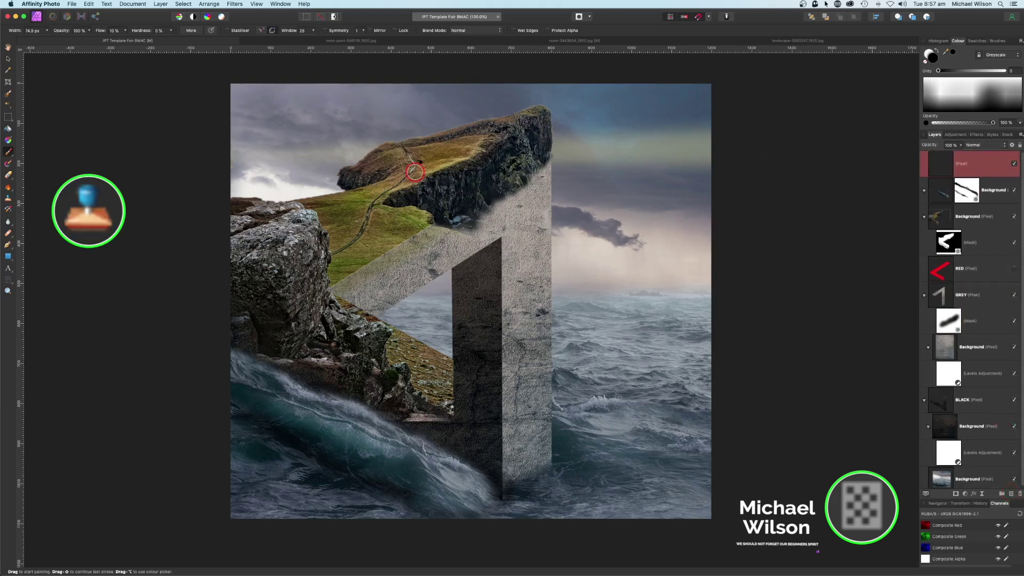
{"action": "left_click", "coordinate": [8, 199]}
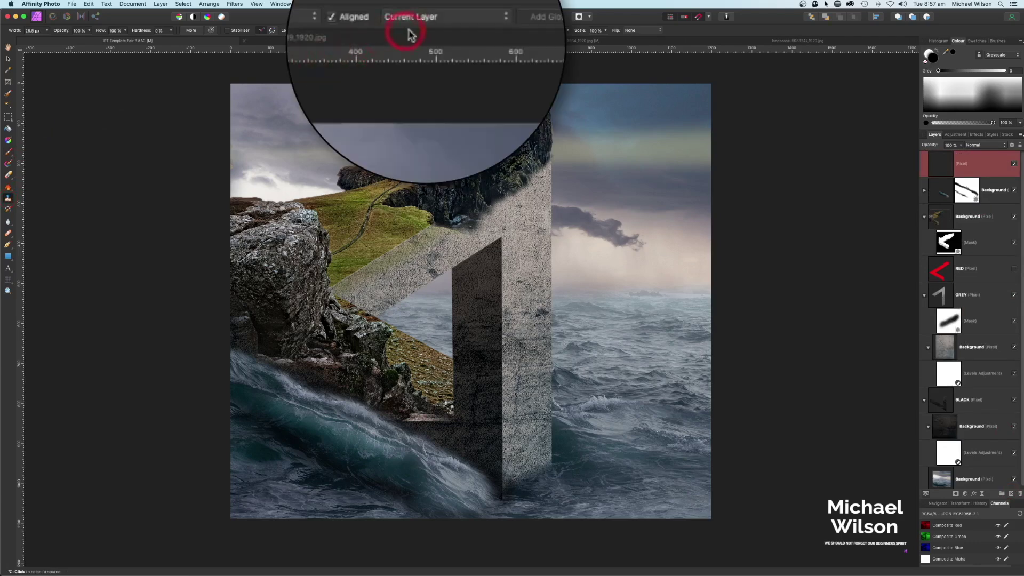
Step: Set the clone source to Current Layer & Below and clone sea foam over the grey pillar's base on the empty layer
{"action": "left_click", "coordinate": [504, 20]}
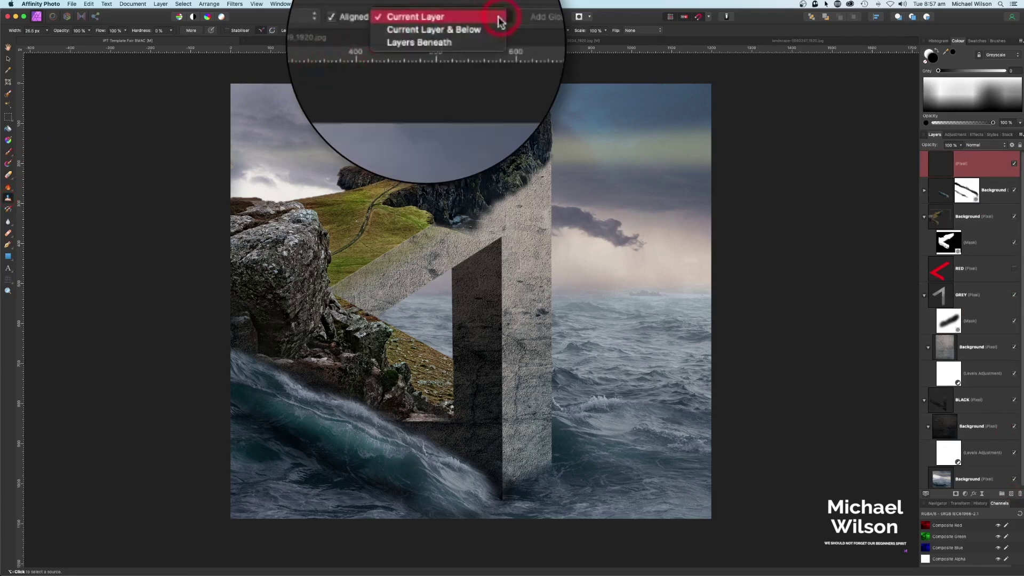
{"action": "left_click", "coordinate": [468, 33]}
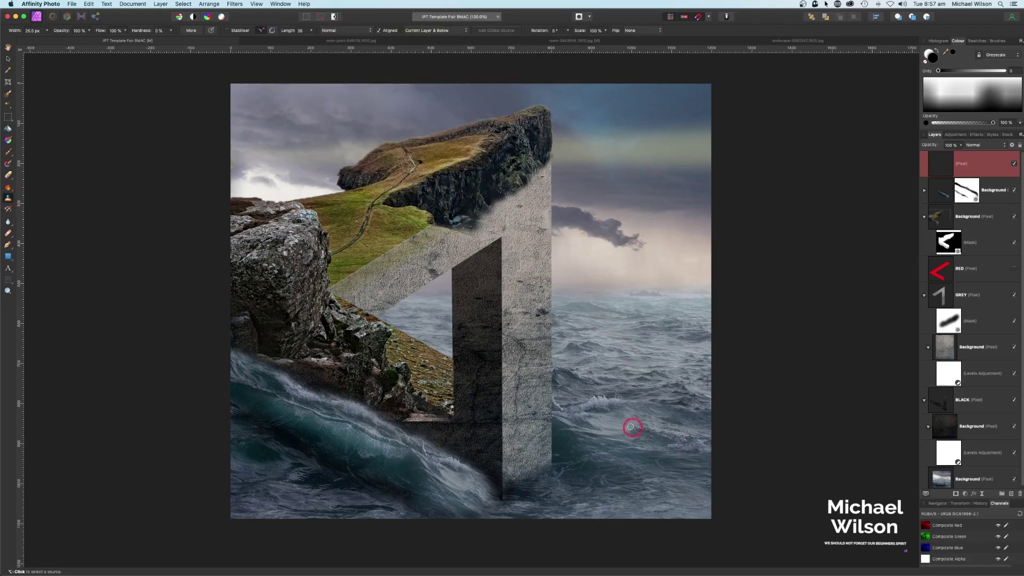
{"action": "left_click", "coordinate": [599, 398], "text": "alt"}
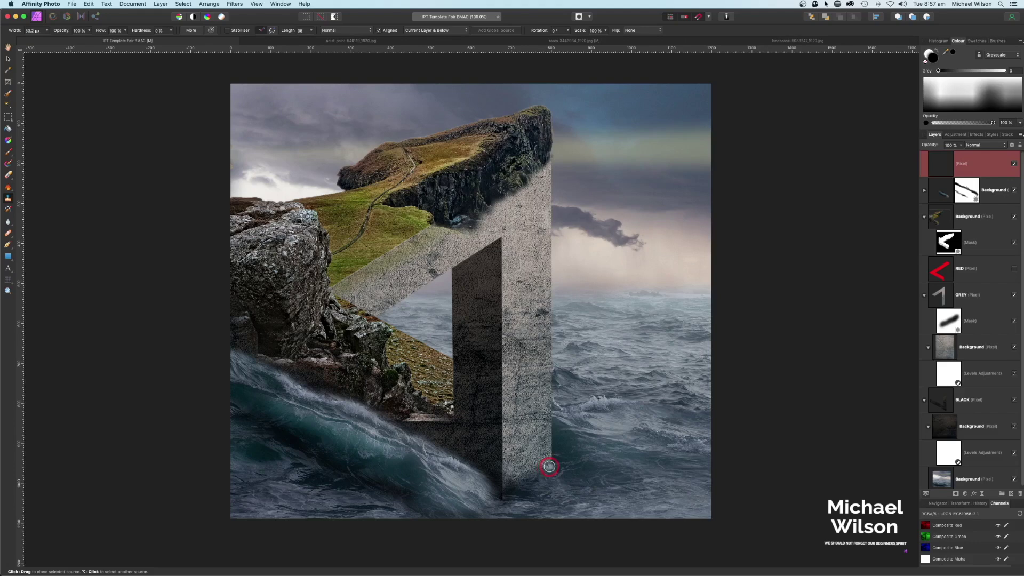
{"action": "left_click", "coordinate": [550, 467]}
{"action": "left_click_drag", "start_coordinate": [545, 472], "coordinate": [527, 480]}
Step: Enlarge the Clone Brush to about 123 px and clone the white wave crest along the lower edge and corners of the grey pillar
{"action": "key", "text": "bracketright"}
{"action": "key", "text": "bracketright"}
{"action": "key", "text": "bracketright"}
{"action": "key", "text": "bracketright"}
{"action": "key", "text": "bracketright"}
{"action": "key", "text": "bracketright"}
{"action": "left_click", "coordinate": [597, 403], "text": "alt"}
{"action": "left_click_drag", "start_coordinate": [541, 473], "coordinate": [549, 476]}
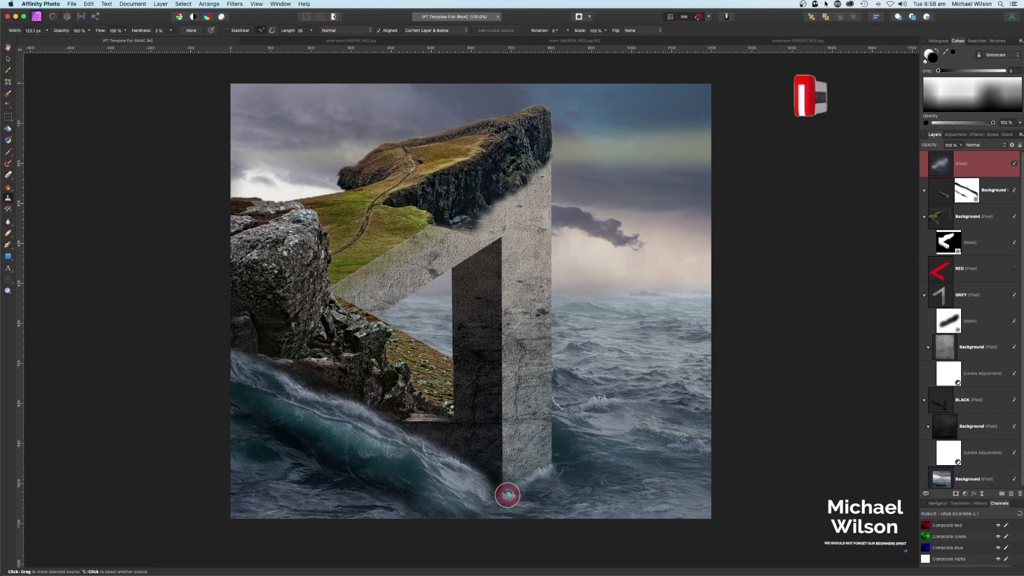
{"action": "left_click", "coordinate": [509, 490]}
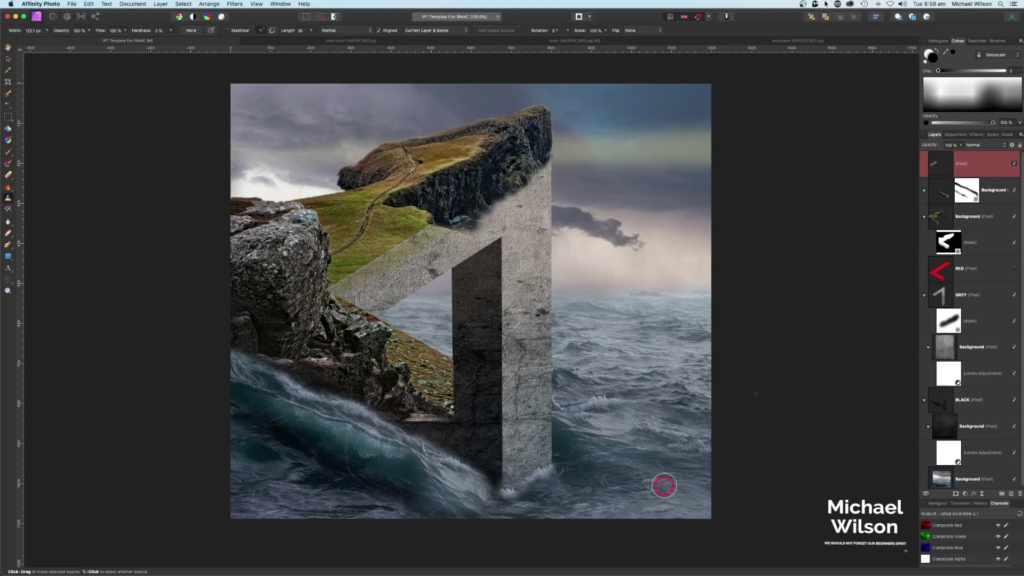
{"action": "left_click", "coordinate": [558, 462]}
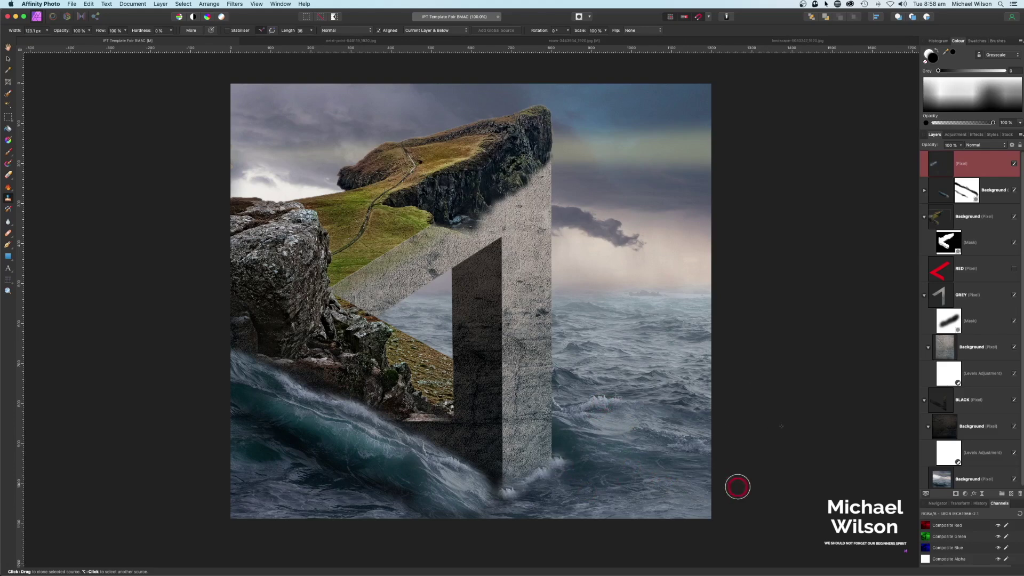
Step: Resample several patches of nearby sea and clone them over the water just below the pillar's base
{"action": "left_click", "coordinate": [560, 479], "text": "alt"}
{"action": "mouse_move", "coordinate": [497, 491]}
{"action": "left_mouse_down"}
{"action": "mouse_move", "coordinate": [551, 471]}
{"action": "mouse_move", "coordinate": [478, 495]}
{"action": "mouse_move", "coordinate": [507, 498]}
{"action": "left_mouse_up"}
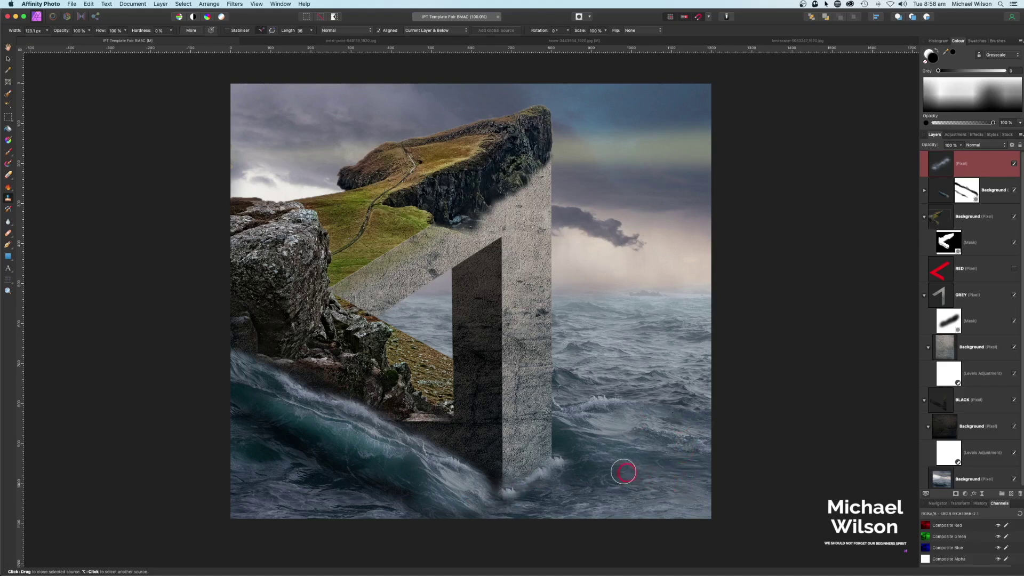
{"action": "left_click", "coordinate": [600, 456], "text": "alt"}
{"action": "left_click_drag", "start_coordinate": [555, 492], "coordinate": [547, 488]}
{"action": "left_click", "coordinate": [609, 460], "text": "alt"}
{"action": "left_click", "coordinate": [682, 443], "text": "alt"}
{"action": "left_click", "coordinate": [529, 496]}
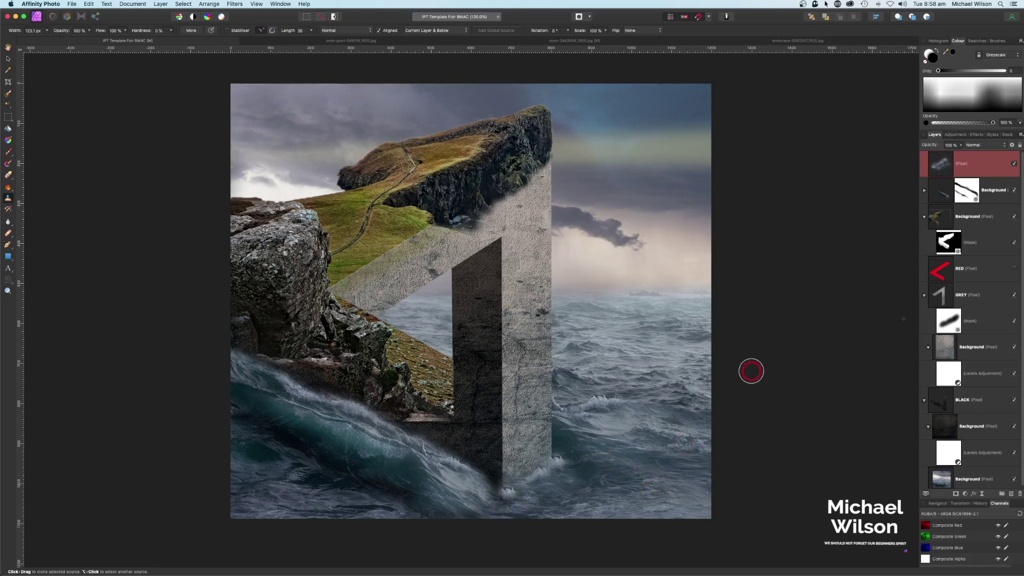
Step: Collapse the nested contents of the coastline layer, the GREY layer and the texture inside BLACK
{"action": "left_click", "coordinate": [924, 218]}
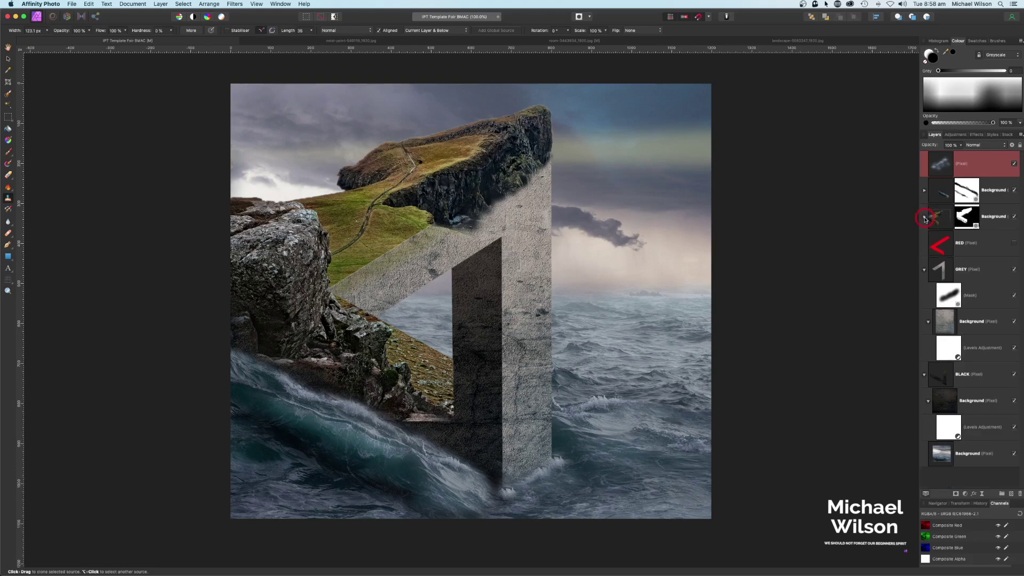
{"action": "left_click", "coordinate": [924, 270]}
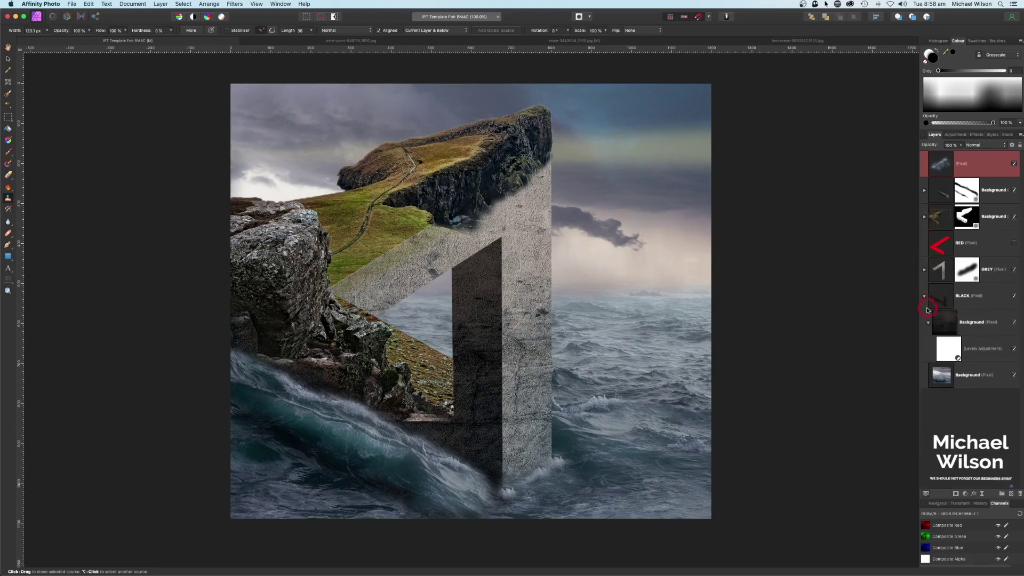
{"action": "left_click", "coordinate": [929, 323]}
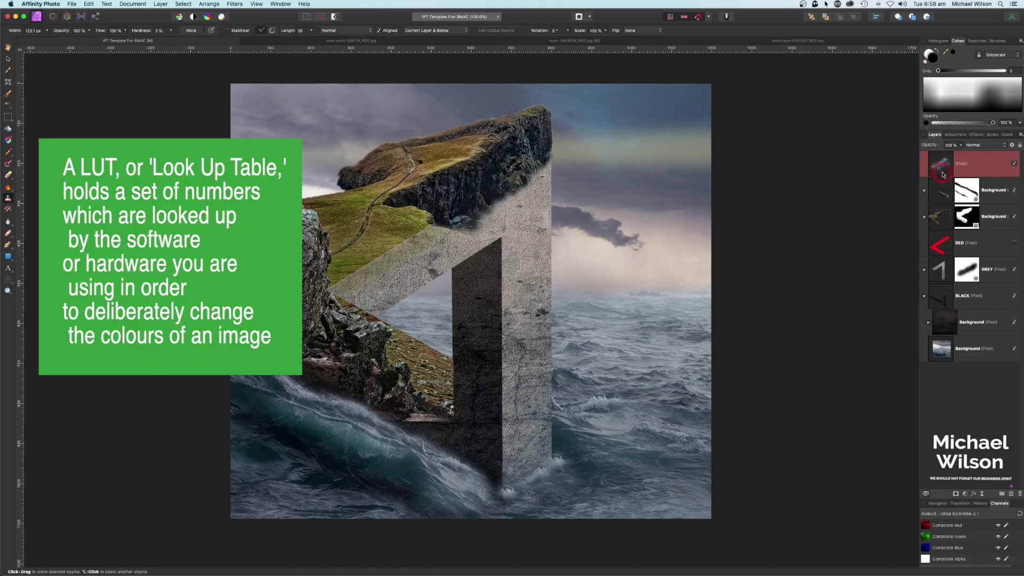
Step: Add a LUT adjustment above the cloned water layer and load Moody Blue.cube into it
{"action": "left_click", "coordinate": [965, 495]}
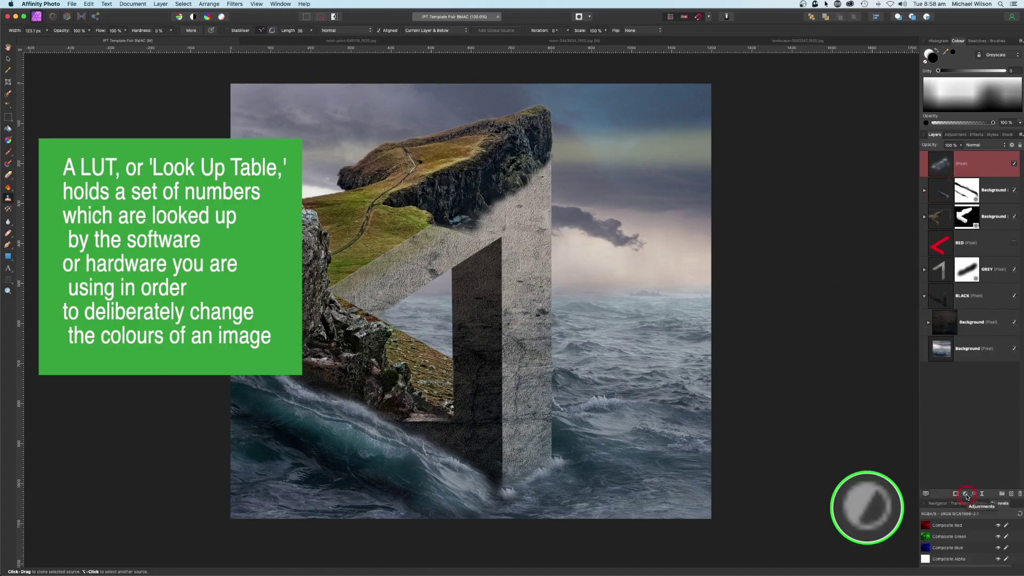
{"action": "left_click", "coordinate": [963, 546]}
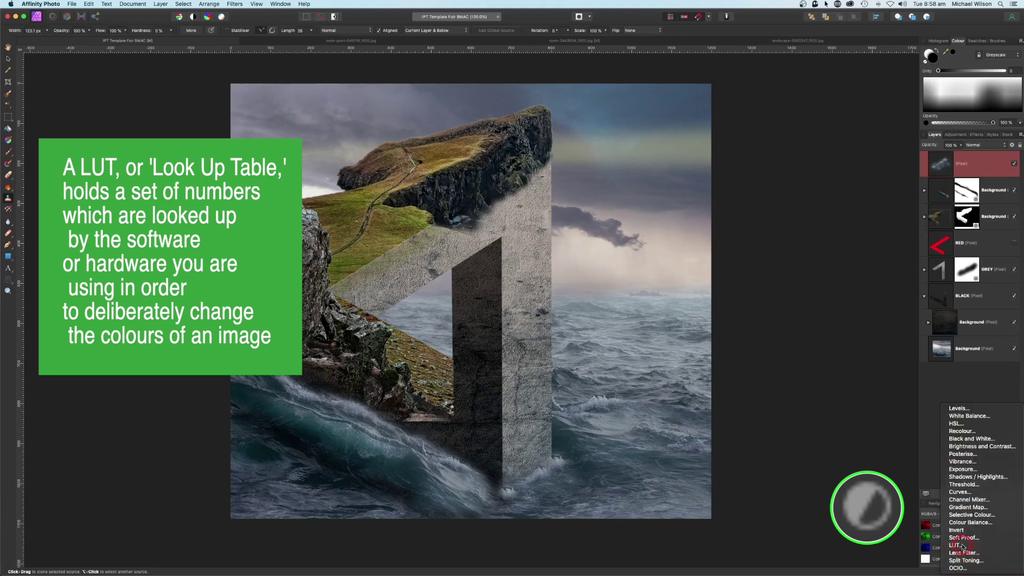
{"action": "left_click", "coordinate": [747, 323]}
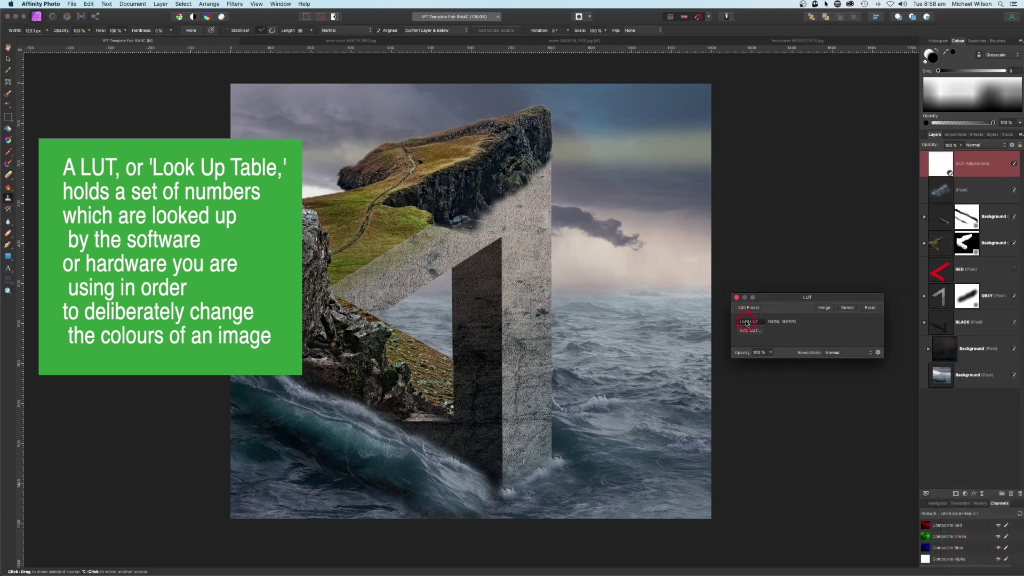
{"action": "left_click", "coordinate": [444, 194]}
{"action": "left_click", "coordinate": [448, 197]}
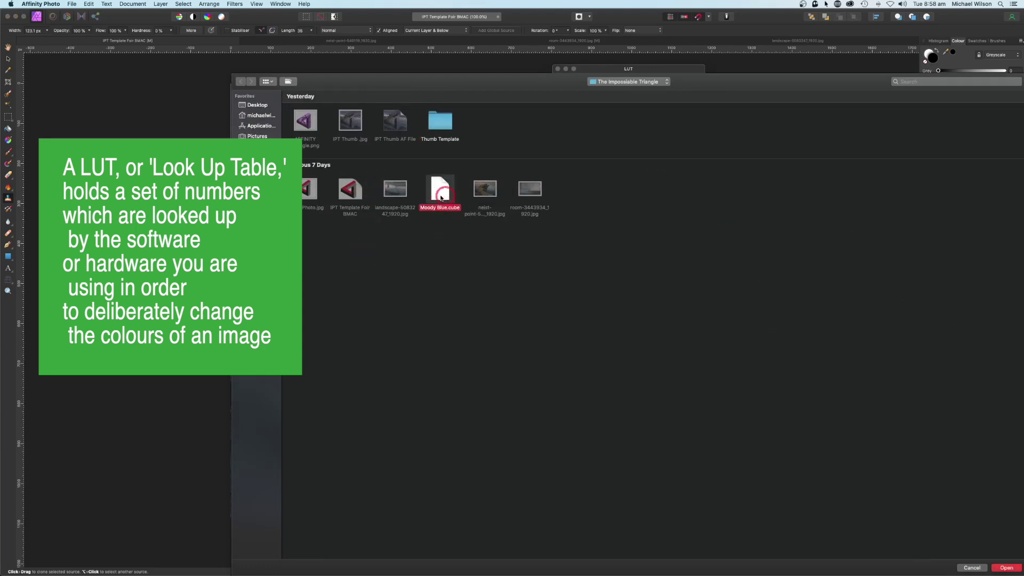
{"action": "left_click", "coordinate": [1008, 568]}
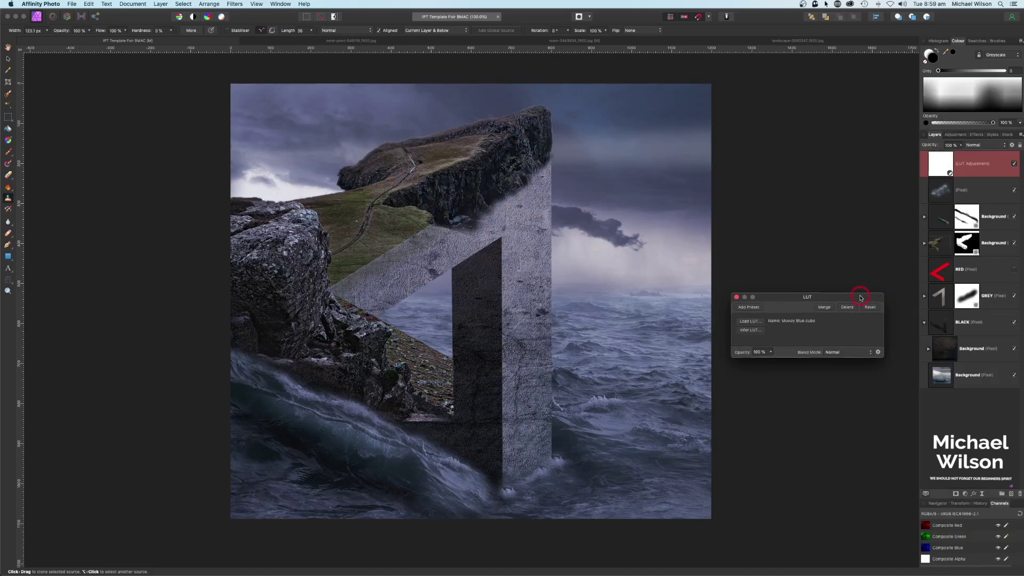
Step: Lower the LUT adjustment's opacity to about 52% and compare the image with and without it
{"action": "left_click_drag", "start_coordinate": [860, 297], "coordinate": [867, 215]}
{"action": "left_click", "coordinate": [960, 145]}
{"action": "left_click_drag", "start_coordinate": [952, 156], "coordinate": [930, 156]}
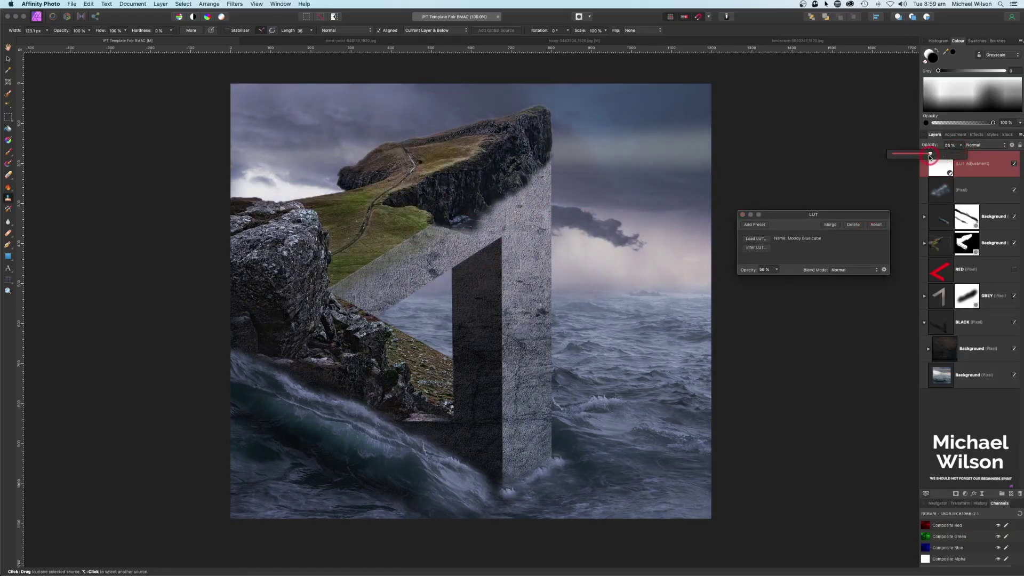
{"action": "left_click", "coordinate": [743, 215]}
{"action": "left_click", "coordinate": [743, 215]}
{"action": "left_click", "coordinate": [1014, 165]}
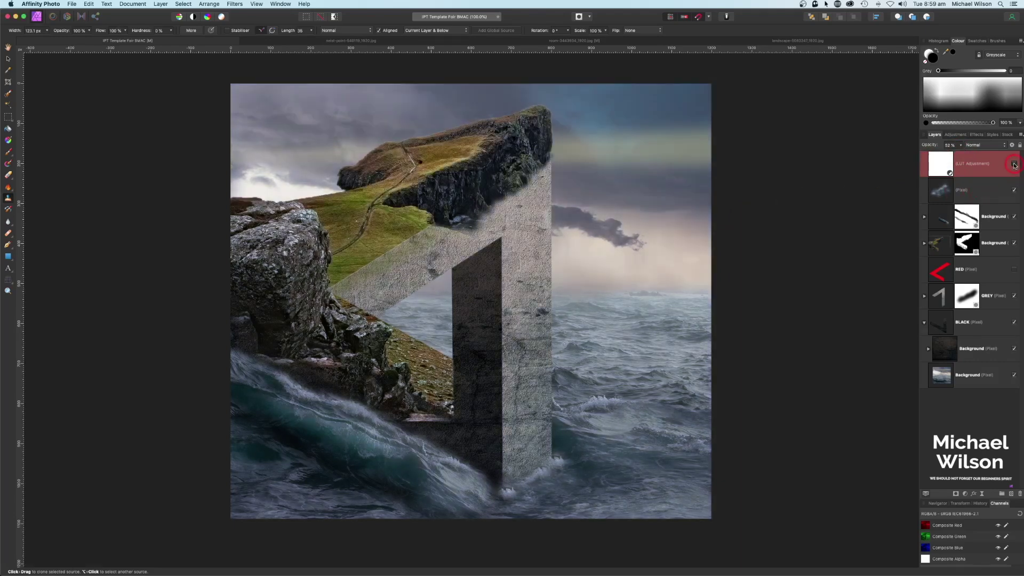
{"action": "left_click", "coordinate": [1014, 165]}
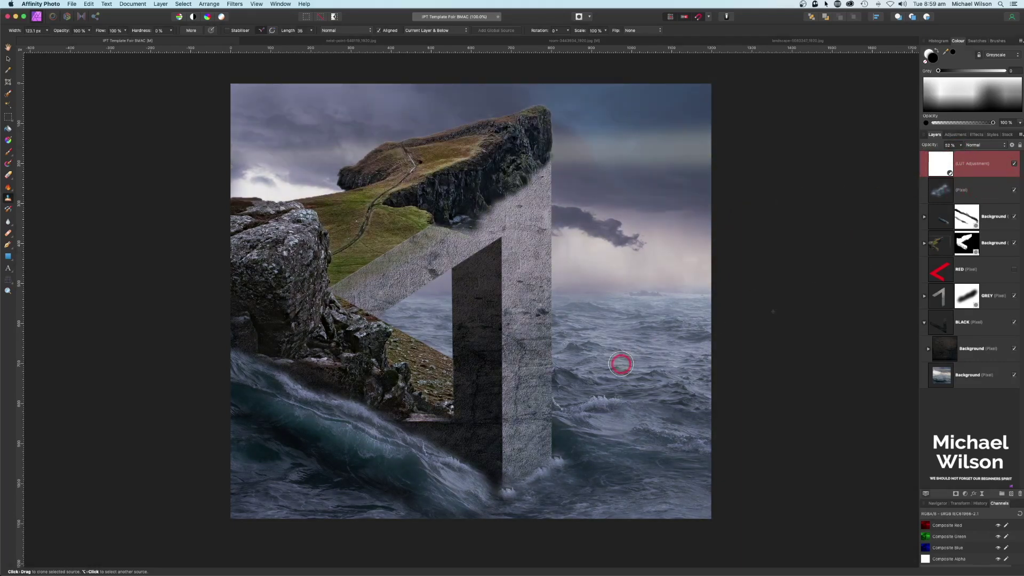
Step: Add a Brightness / Contrast adjustment on top, raise the brightness close to its maximum and invert the adjustment's mask to black
{"action": "left_click", "coordinate": [966, 494]}
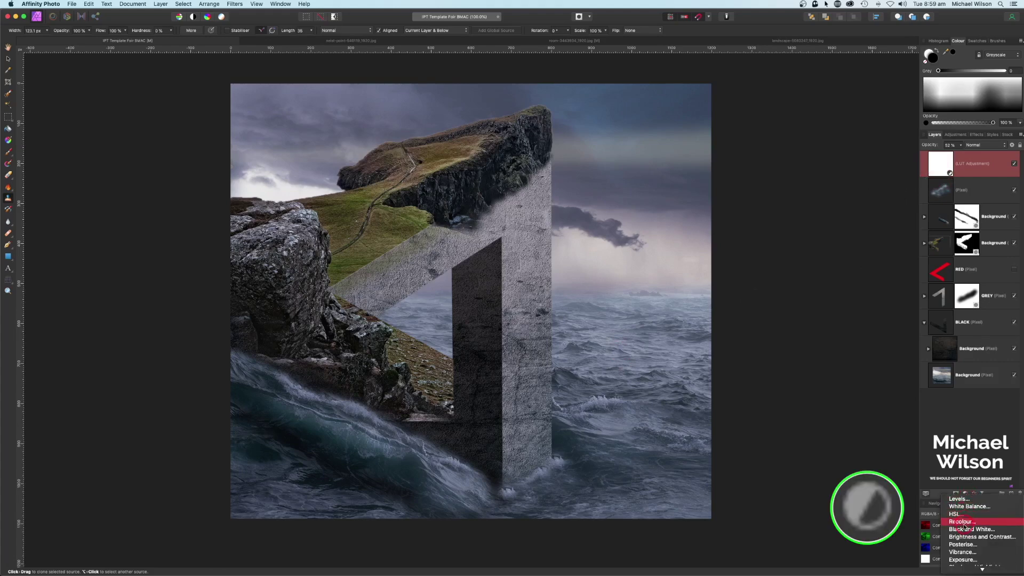
{"action": "double_click", "coordinate": [998, 177]}
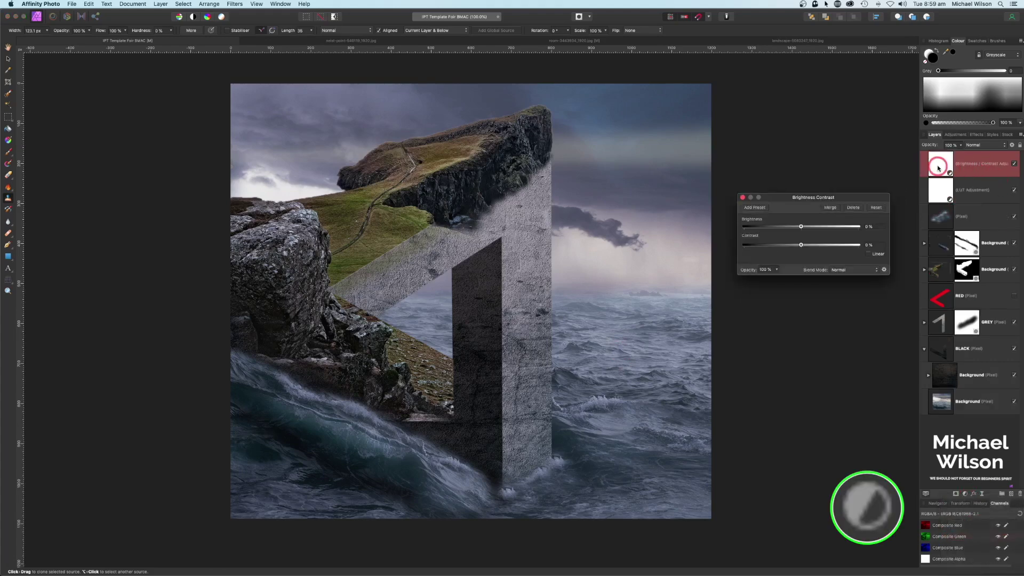
{"action": "left_click", "coordinate": [801, 228]}
{"action": "left_click_drag", "start_coordinate": [803, 229], "coordinate": [854, 228]}
{"action": "left_click", "coordinate": [743, 197]}
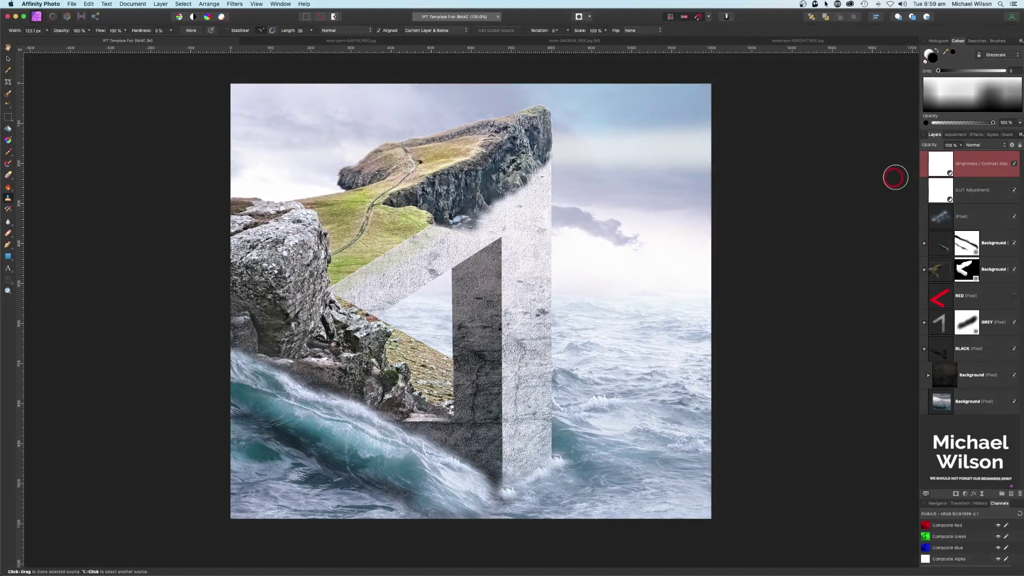
{"action": "key", "text": "super+i"}
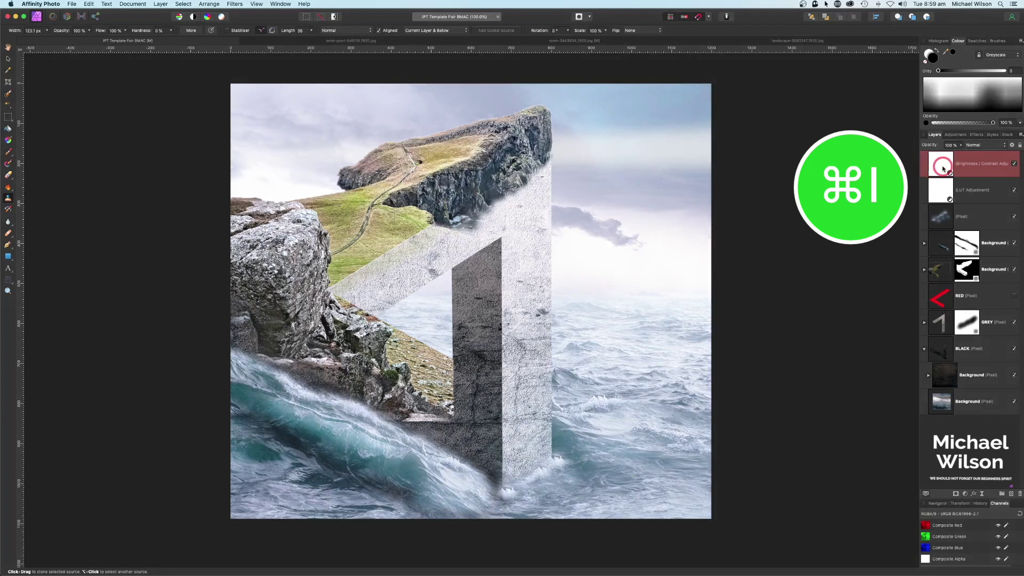
Step: Choose the soft 256 px Basic brush for the Paint Brush, with 4% flow, and shrink it to about 113 px
{"action": "left_click", "coordinate": [8, 152]}
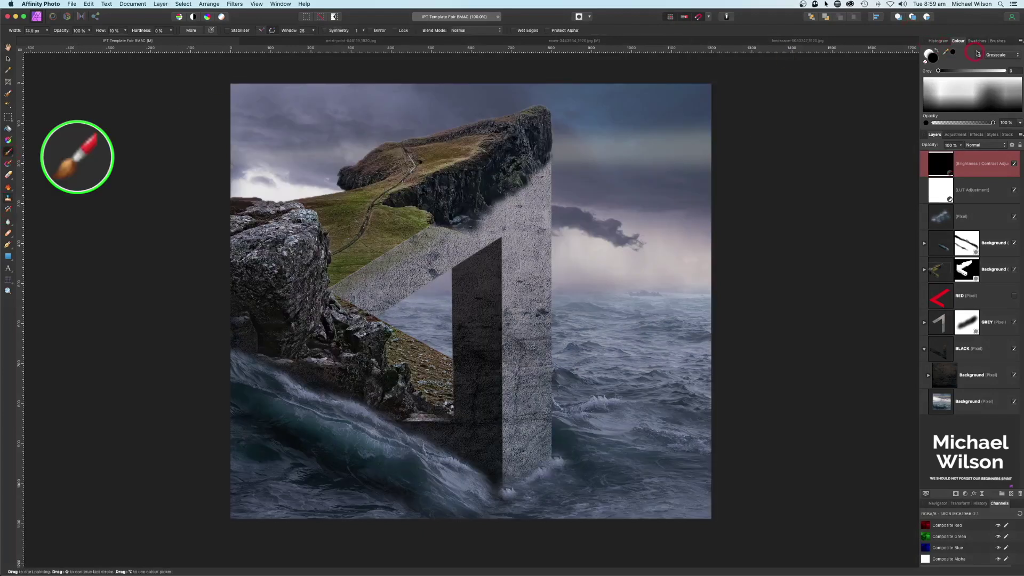
{"action": "left_click", "coordinate": [999, 43]}
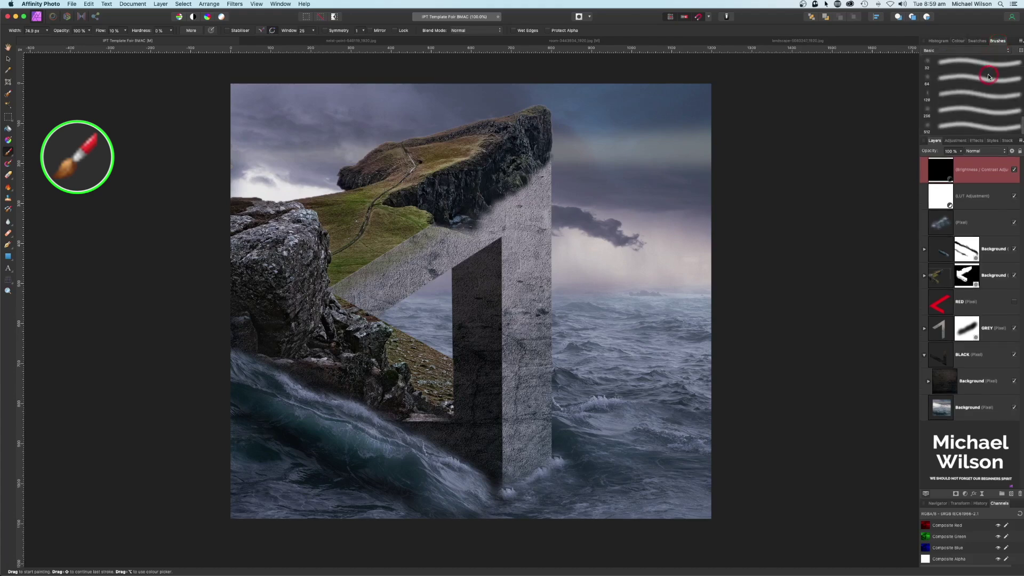
{"action": "left_click", "coordinate": [964, 113]}
{"action": "left_click", "coordinate": [958, 41]}
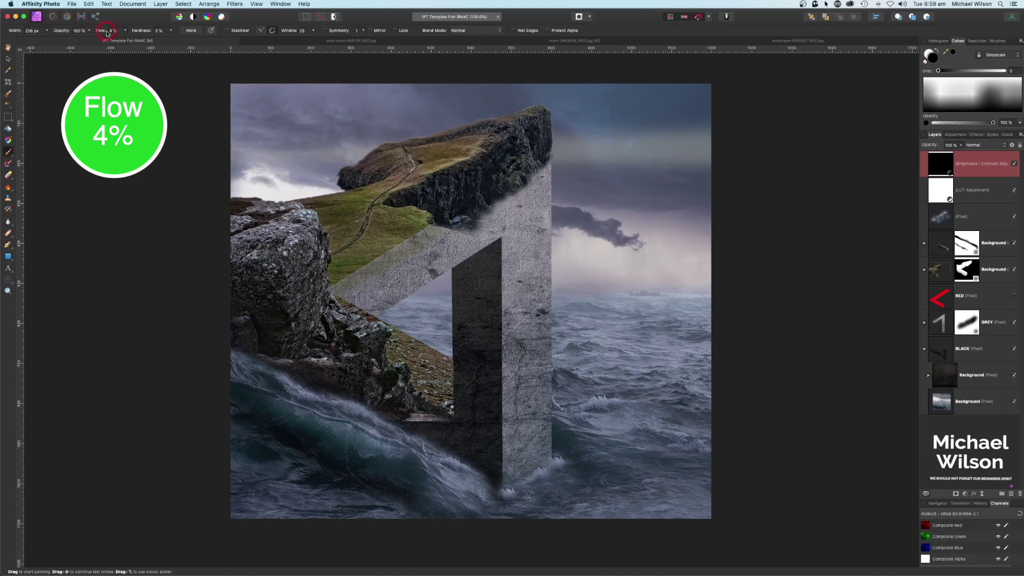
{"action": "key", "text": "bracketleft"}
{"action": "key", "text": "bracketleft"}
{"action": "key", "text": "bracketleft"}
{"action": "key", "text": "bracketleft"}
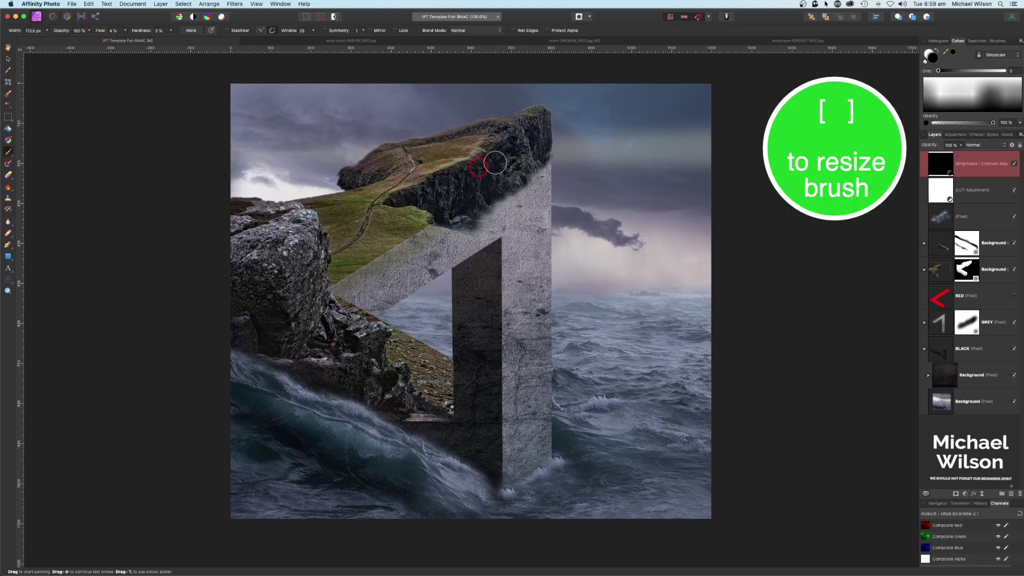
Step: Paint white on the brightness mask over the cliff, rocks, lower grass slope and pillar's outer edge, then compare with the adjustment hidden
{"action": "key", "text": "x"}
{"action": "mouse_move", "coordinate": [535, 133]}
{"action": "left_mouse_down"}
{"action": "mouse_move", "coordinate": [511, 145]}
{"action": "mouse_move", "coordinate": [492, 178]}
{"action": "mouse_move", "coordinate": [426, 196]}
{"action": "mouse_move", "coordinate": [443, 209]}
{"action": "mouse_move", "coordinate": [516, 147]}
{"action": "mouse_move", "coordinate": [461, 161]}
{"action": "mouse_move", "coordinate": [476, 137]}
{"action": "mouse_move", "coordinate": [432, 143]}
{"action": "mouse_move", "coordinate": [417, 148]}
{"action": "mouse_move", "coordinate": [442, 156]}
{"action": "mouse_move", "coordinate": [422, 165]}
{"action": "left_mouse_up"}
{"action": "mouse_move", "coordinate": [266, 274]}
{"action": "left_mouse_down"}
{"action": "mouse_move", "coordinate": [305, 231]}
{"action": "mouse_move", "coordinate": [311, 251]}
{"action": "mouse_move", "coordinate": [317, 245]}
{"action": "mouse_move", "coordinate": [308, 221]}
{"action": "mouse_move", "coordinate": [319, 240]}
{"action": "mouse_move", "coordinate": [316, 303]}
{"action": "mouse_move", "coordinate": [381, 333]}
{"action": "mouse_move", "coordinate": [374, 341]}
{"action": "mouse_move", "coordinate": [404, 369]}
{"action": "mouse_move", "coordinate": [373, 333]}
{"action": "mouse_move", "coordinate": [309, 307]}
{"action": "mouse_move", "coordinate": [310, 237]}
{"action": "mouse_move", "coordinate": [303, 217]}
{"action": "mouse_move", "coordinate": [277, 217]}
{"action": "left_mouse_up"}
{"action": "mouse_move", "coordinate": [496, 184]}
{"action": "left_mouse_down"}
{"action": "mouse_move", "coordinate": [522, 163]}
{"action": "mouse_move", "coordinate": [520, 173]}
{"action": "left_mouse_up"}
{"action": "mouse_move", "coordinate": [459, 374]}
{"action": "left_mouse_down"}
{"action": "mouse_move", "coordinate": [387, 337]}
{"action": "mouse_move", "coordinate": [401, 378]}
{"action": "left_mouse_up"}
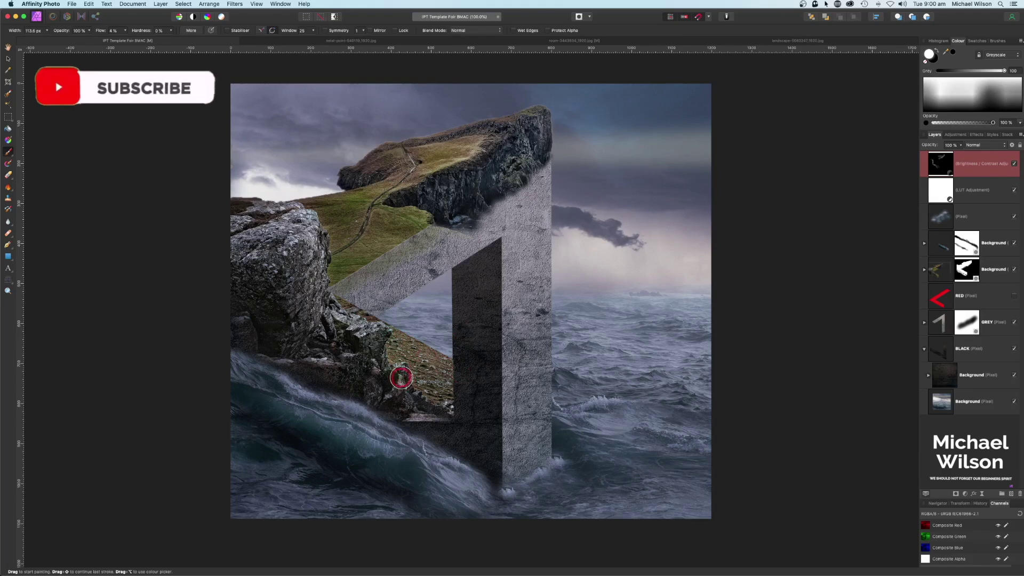
{"action": "mouse_move", "coordinate": [538, 219]}
{"action": "left_mouse_down"}
{"action": "mouse_move", "coordinate": [544, 182]}
{"action": "mouse_move", "coordinate": [540, 459]}
{"action": "left_mouse_up"}
{"action": "left_click_drag", "start_coordinate": [532, 110], "coordinate": [532, 135]}
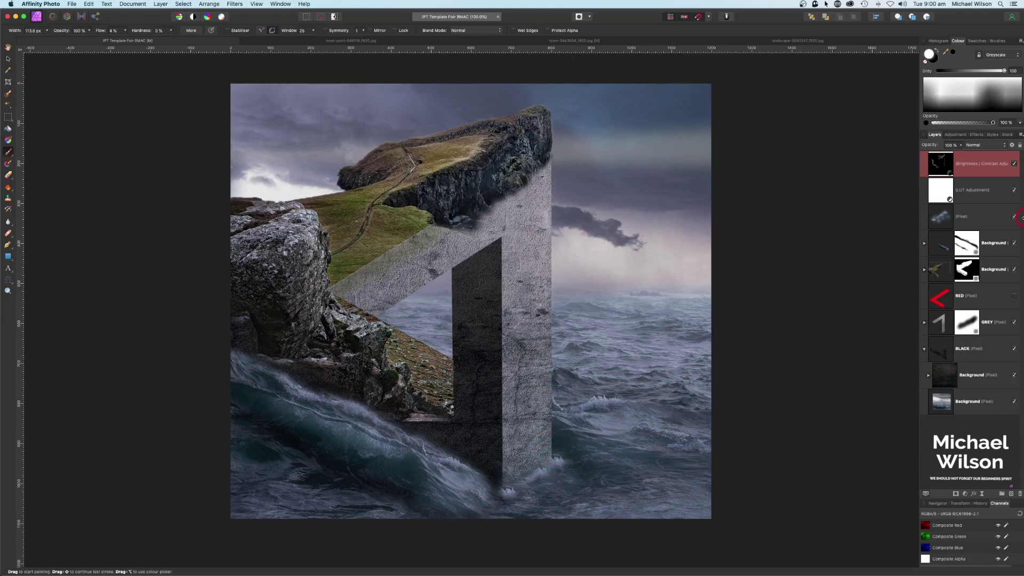
{"action": "left_click", "coordinate": [1015, 165]}
{"action": "left_click", "coordinate": [1015, 164]}
{"action": "left_click", "coordinate": [1014, 164]}
{"action": "left_click", "coordinate": [1014, 164]}
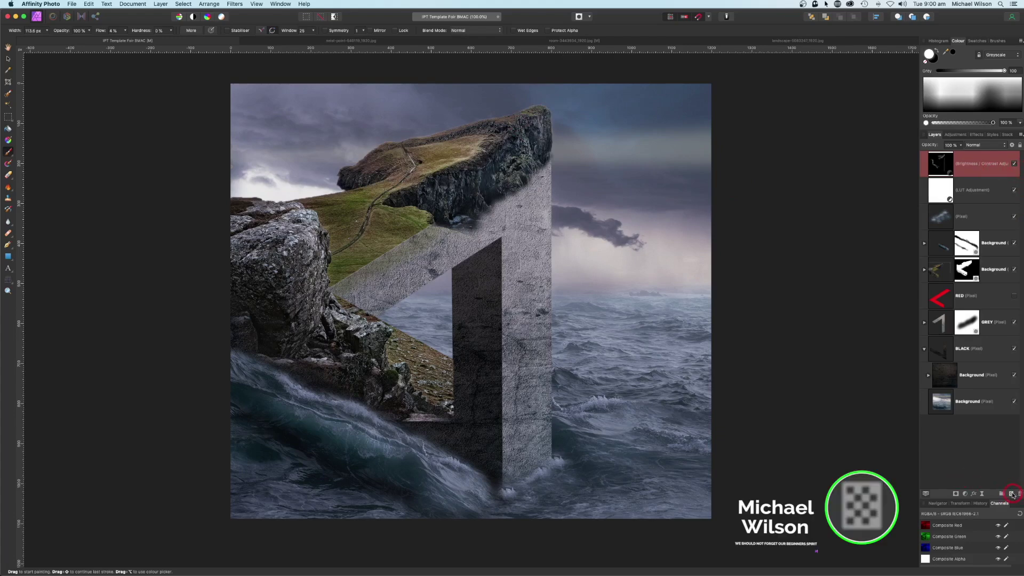
Step: Add a new top pixel layer with the Overlay blend mode and choose the hard 4 px Basic brush for painting on it
{"action": "left_click", "coordinate": [1012, 494]}
{"action": "left_click", "coordinate": [6, 155]}
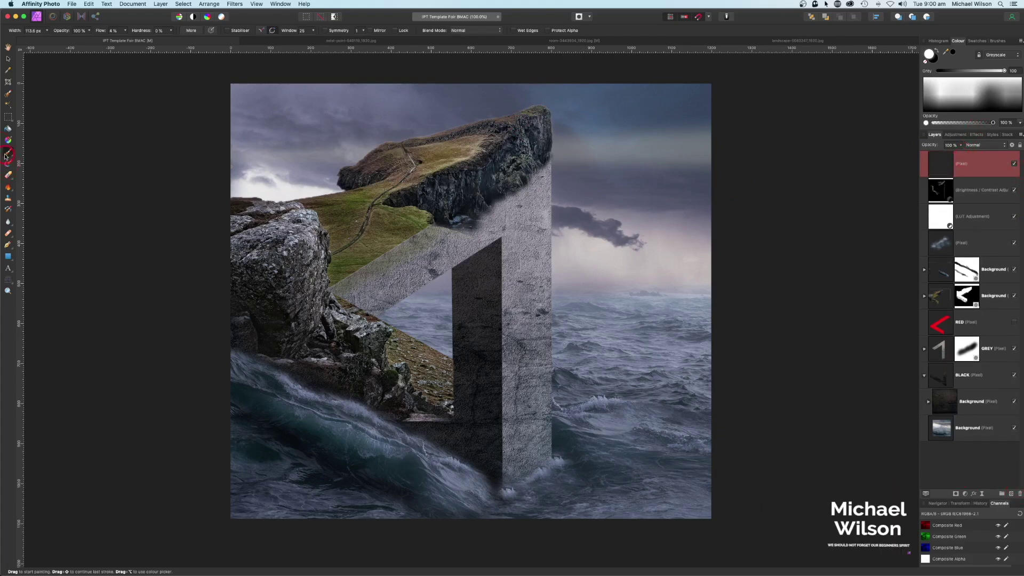
{"action": "left_click", "coordinate": [997, 41]}
{"action": "scroll", "coordinate": [983, 94], "scroll_direction": "down", "scroll_amount": 2}
{"action": "scroll", "coordinate": [984, 97], "scroll_direction": "up", "scroll_amount": 8}
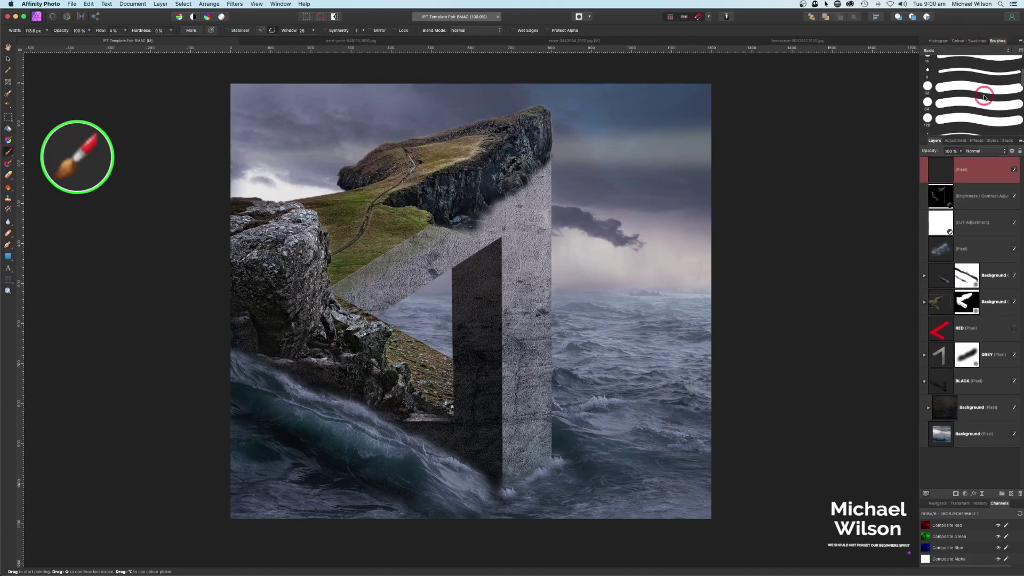
{"action": "scroll", "coordinate": [980, 85], "scroll_direction": "up", "scroll_amount": 2}
{"action": "left_click", "coordinate": [969, 79]}
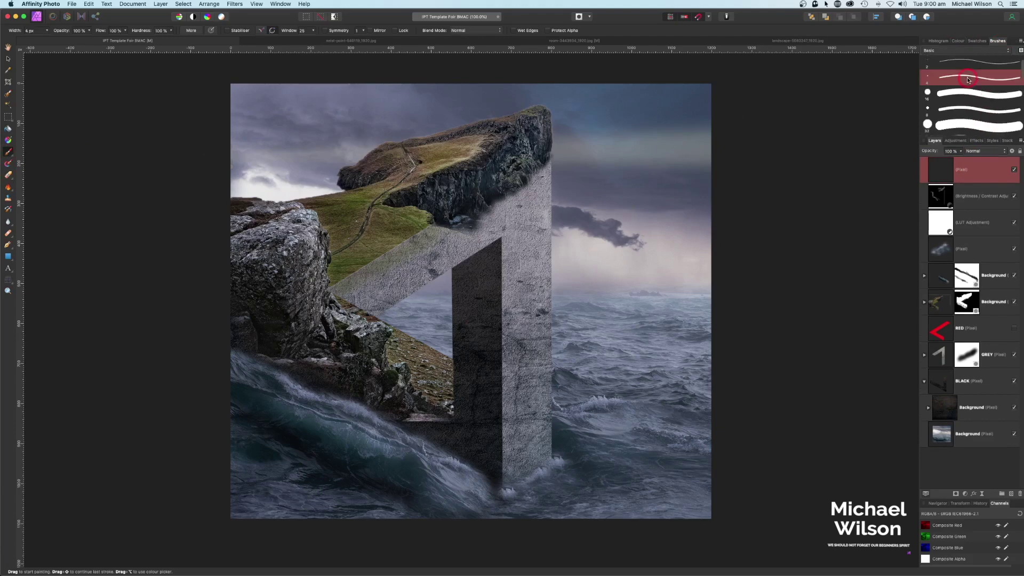
{"action": "left_click", "coordinate": [980, 153]}
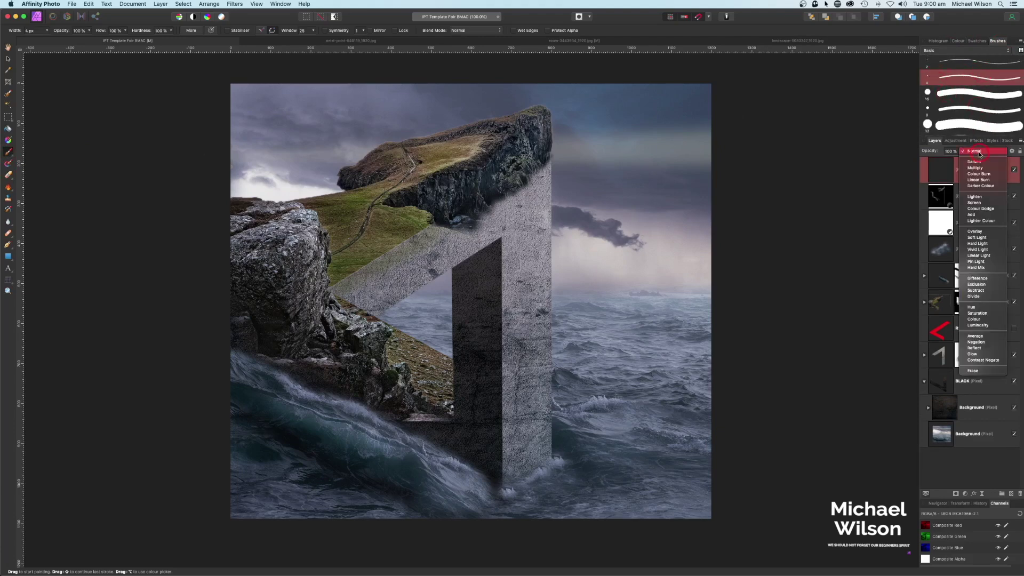
{"action": "left_click", "coordinate": [981, 231]}
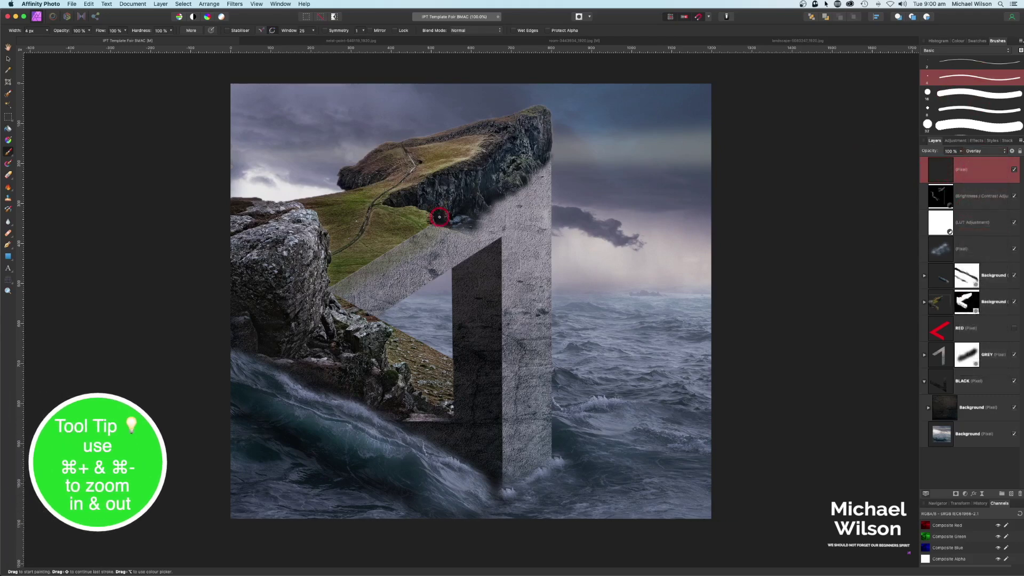
Step: Paint a thin white highlight along the concrete's join with the grass and cliff using a 2.9 px brush, then lower the layer's opacity to about 30%
{"action": "key", "text": "super+plus"}
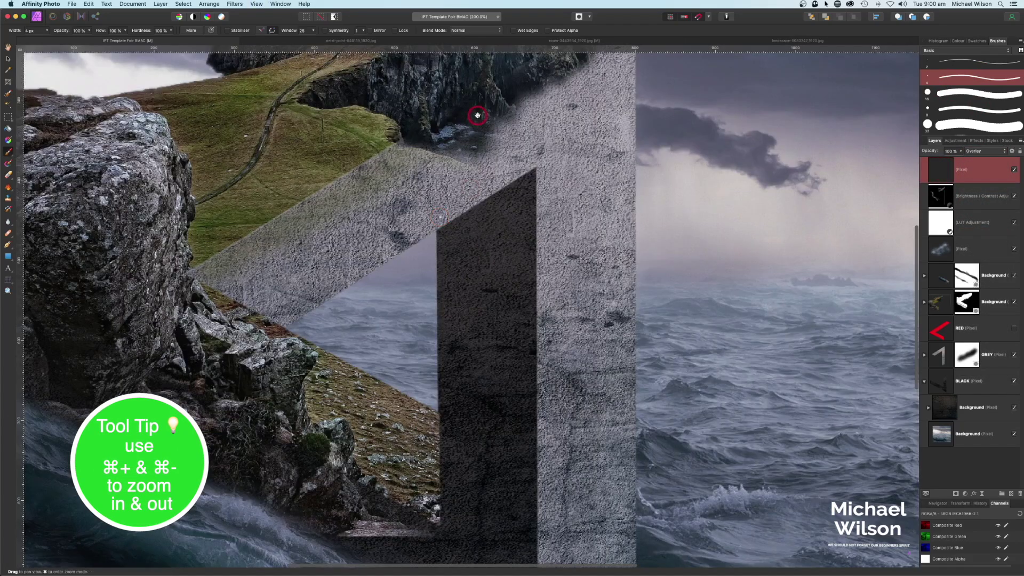
{"action": "left_click_drag", "start_coordinate": [476, 110], "coordinate": [453, 238]}
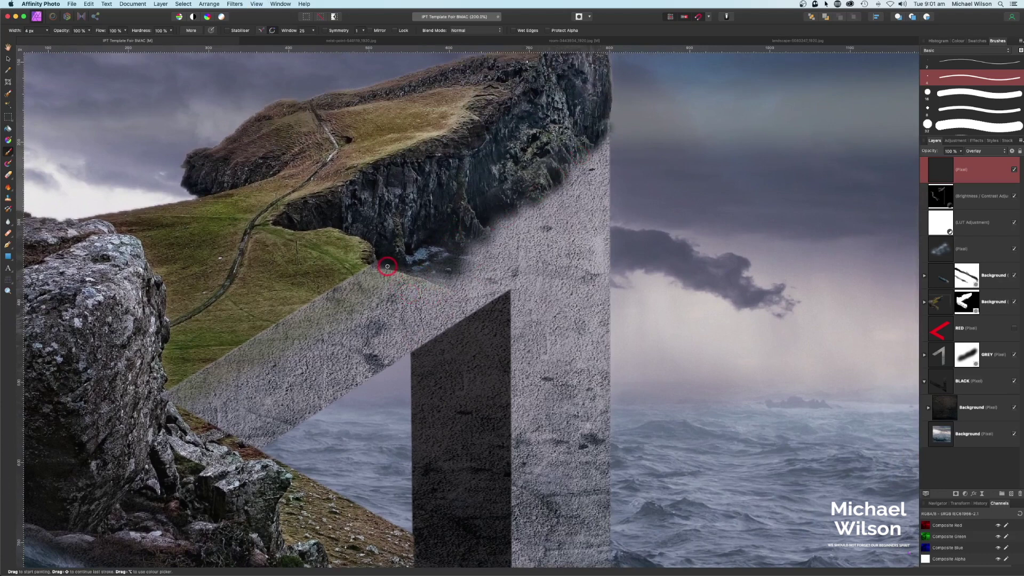
{"action": "key", "text": "bracketleft"}
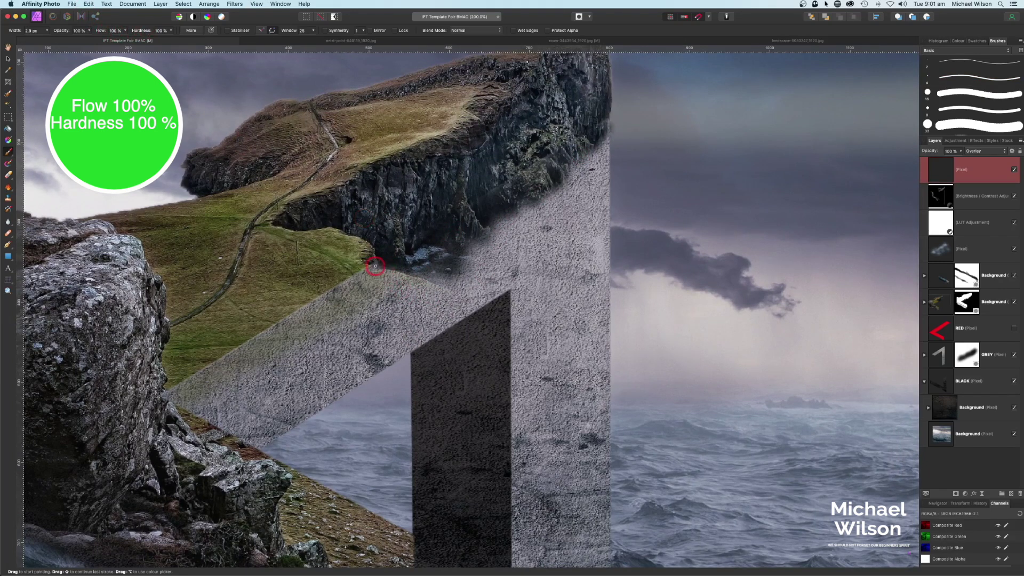
{"action": "left_click_drag", "start_coordinate": [381, 267], "coordinate": [424, 279]}
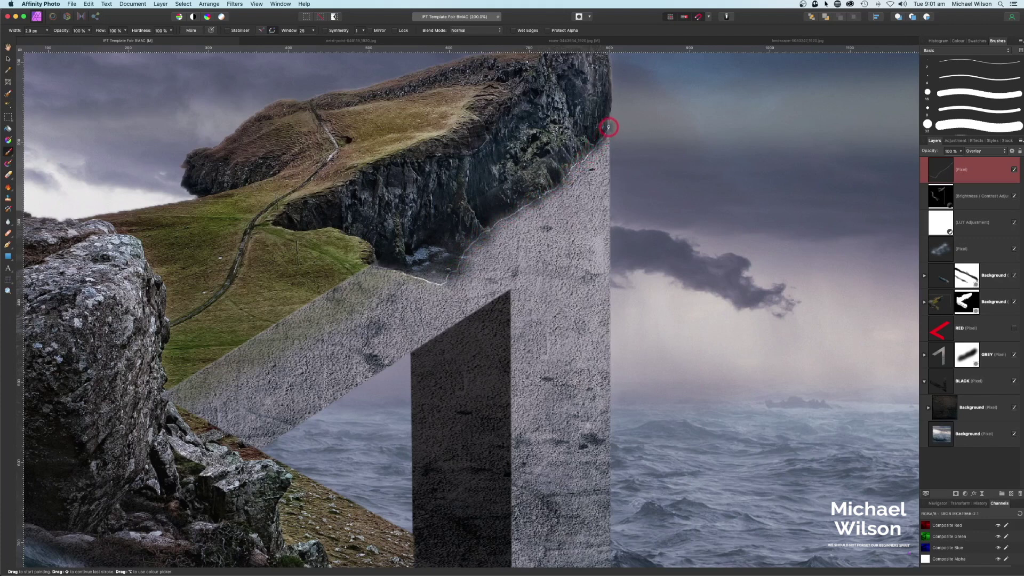
{"action": "left_click", "coordinate": [960, 151]}
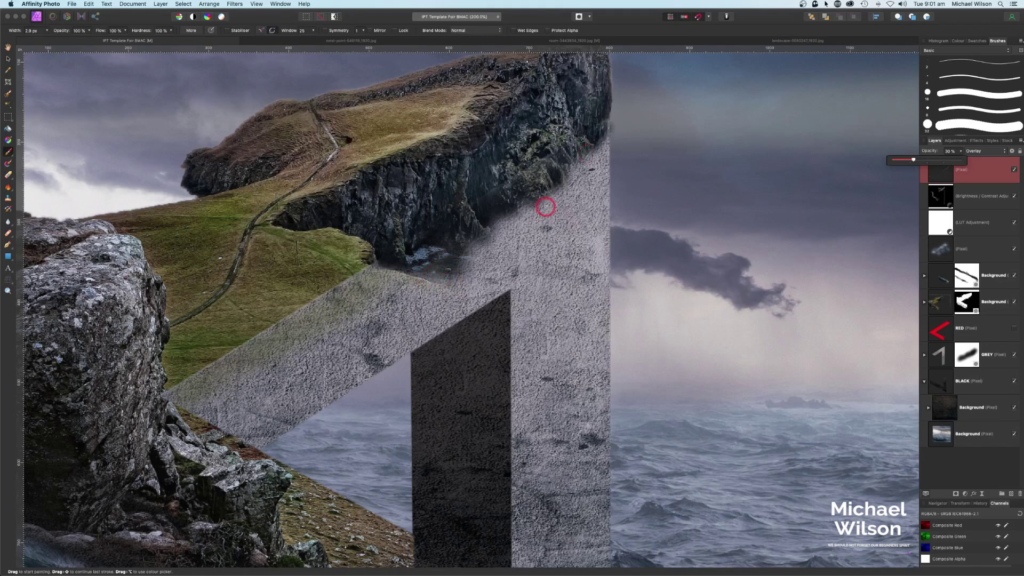
{"action": "key", "text": "super+0"}
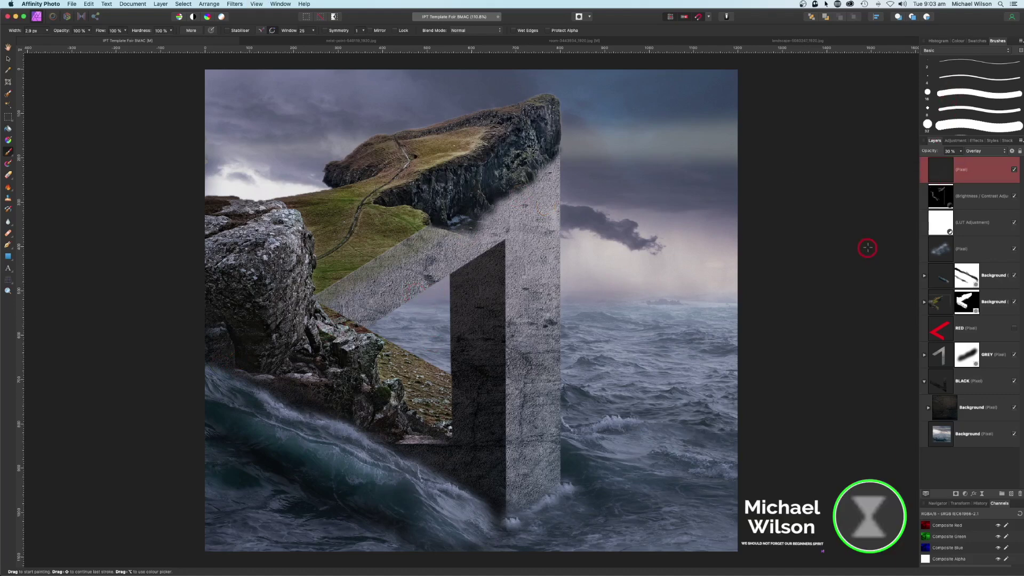
Step: Add a live Clarity filter, move it to the top of the layer stack, and raise its strength to more than half
{"action": "left_click", "coordinate": [983, 494]}
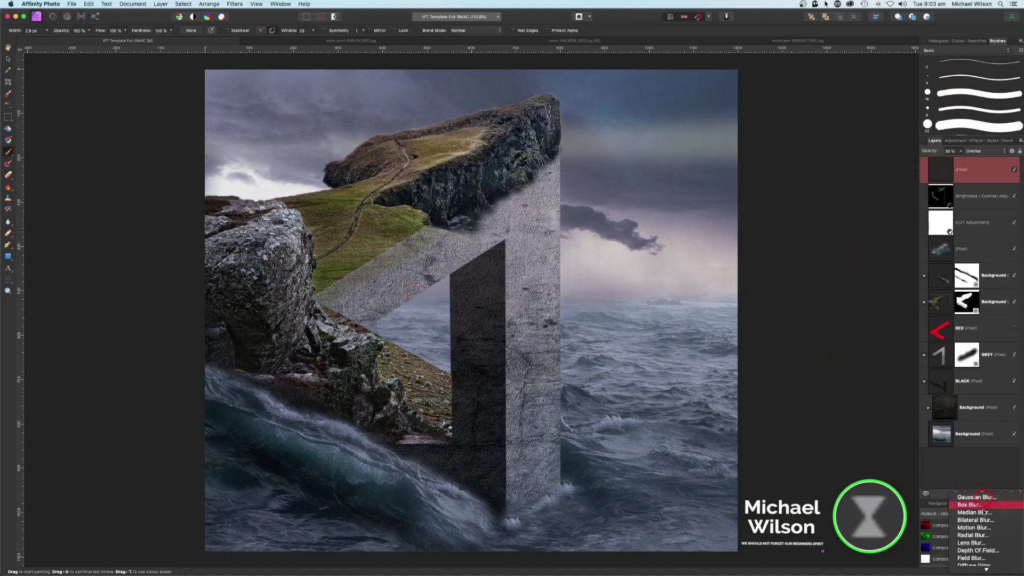
{"action": "left_click", "coordinate": [973, 540]}
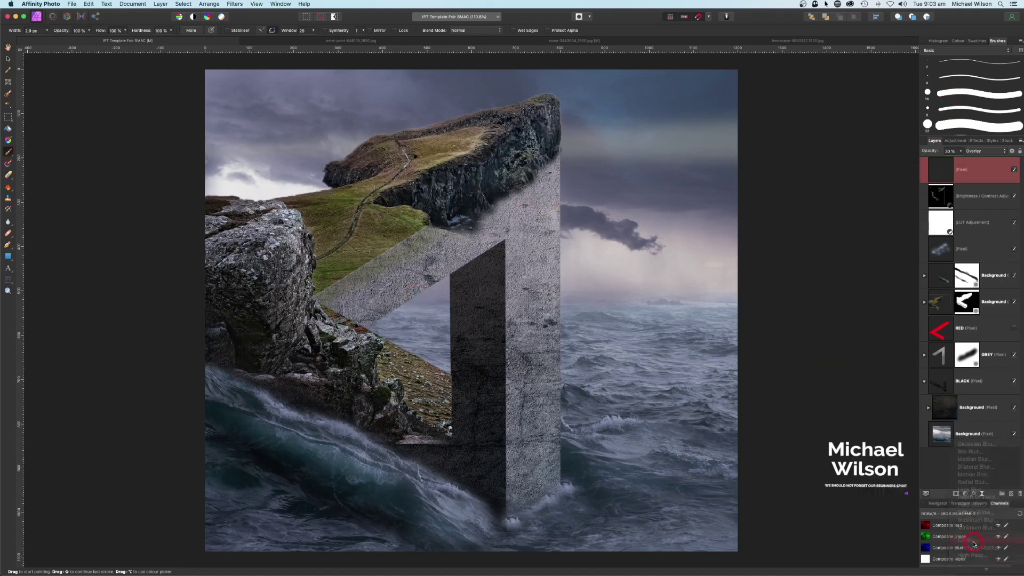
{"action": "left_click", "coordinate": [975, 197]}
{"action": "left_click_drag", "start_coordinate": [975, 197], "coordinate": [941, 169]}
{"action": "left_click_drag", "start_coordinate": [831, 538], "coordinate": [849, 538]}
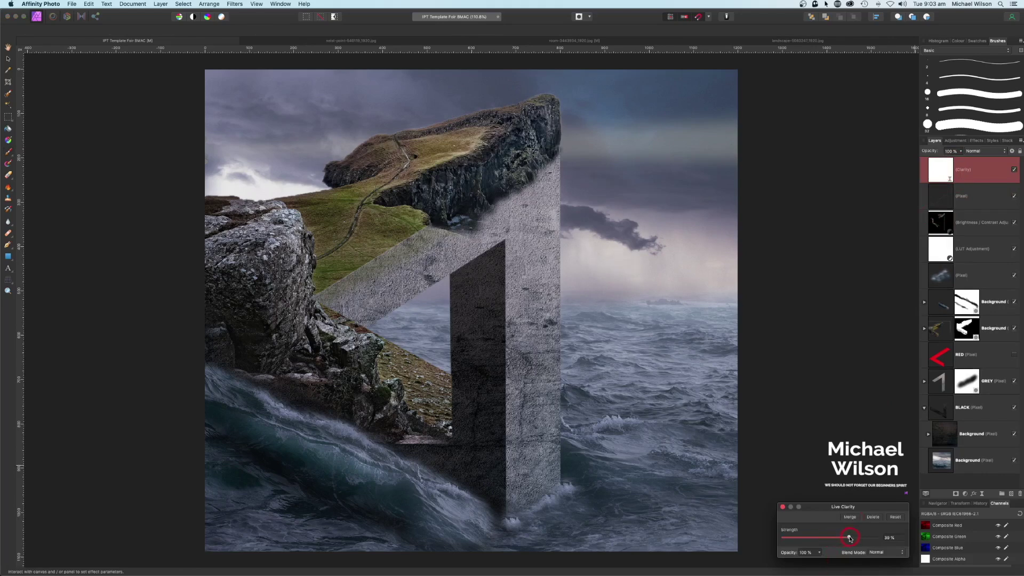